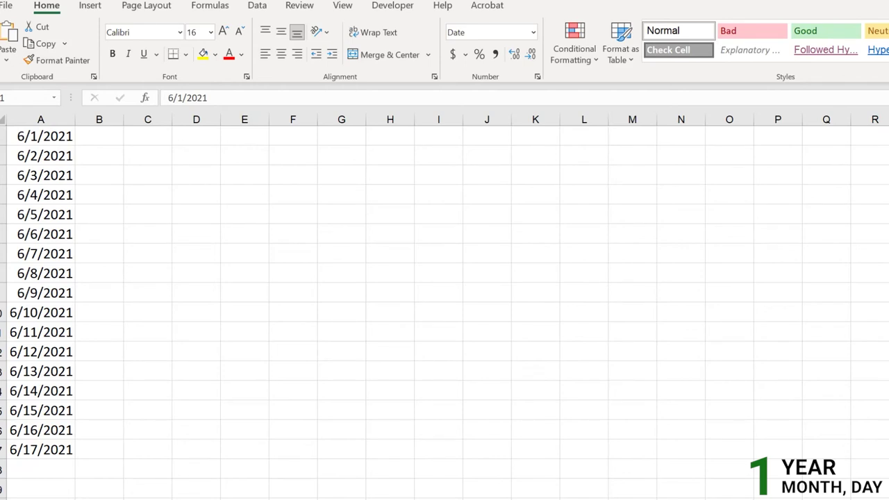
# - Widen column B to roughly twice its width, leaving room for formulas beside the dates
pyautogui.click(108, 138)
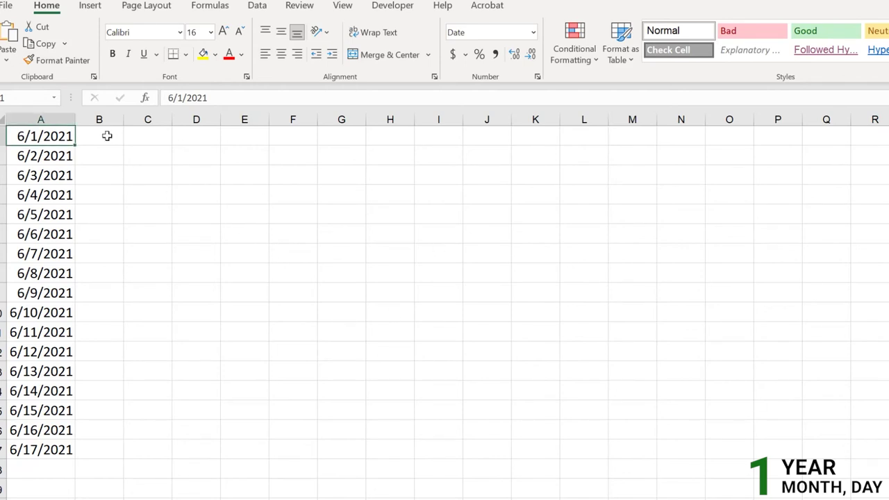
pyautogui.moveTo(125, 120); pyautogui.dragTo(187, 119)
pyautogui.click(132, 139)
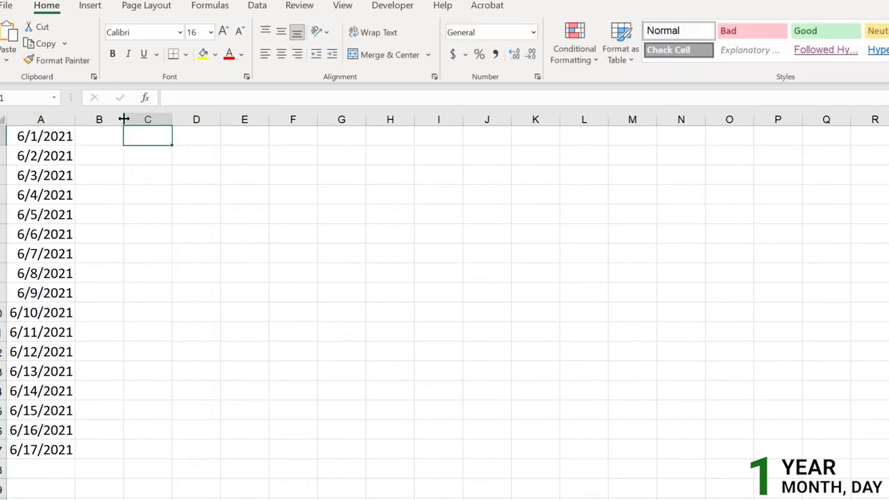
pyautogui.moveTo(124, 119); pyautogui.dragTo(176, 118)
pyautogui.click(83, 139)
pyautogui.click(55, 143)
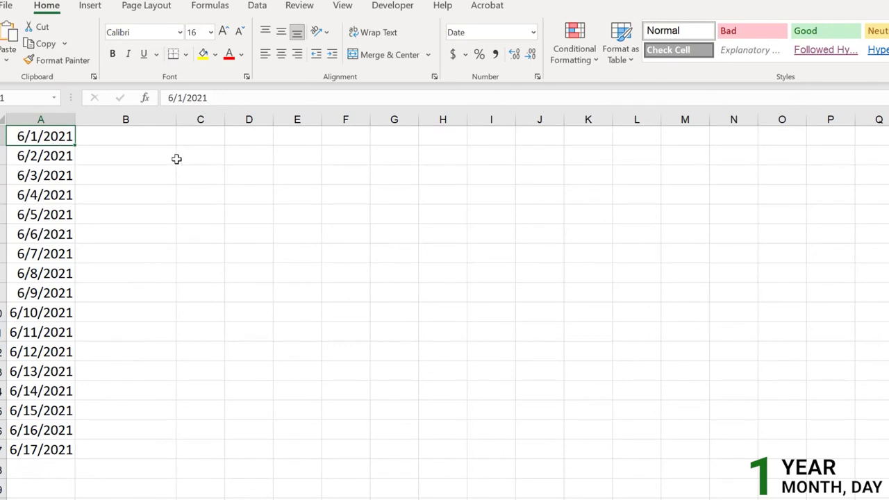
# - Enter the formula =YEAR(A1) in cell B1 to extract the year from the first date
pyautogui.doubleClick(134, 137)
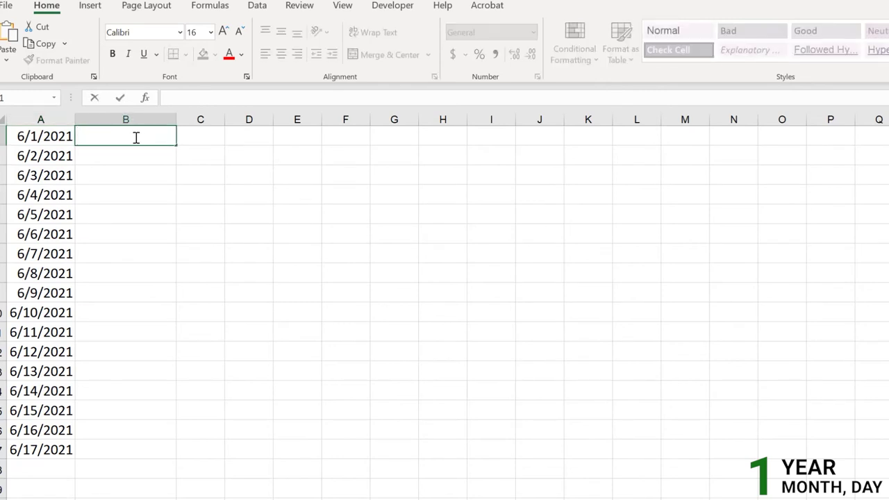
pyautogui.write('=YEAR(')
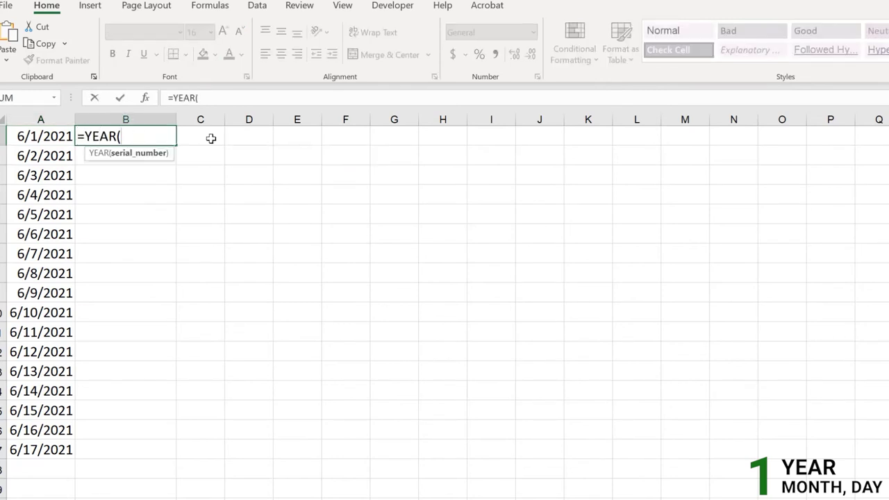
pyautogui.click(56, 136)
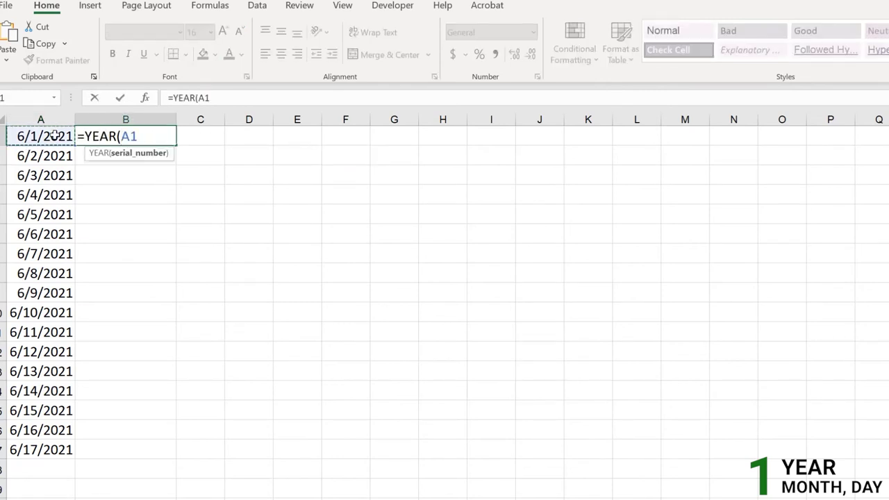
pyautogui.write(')')
pyautogui.press('Return')
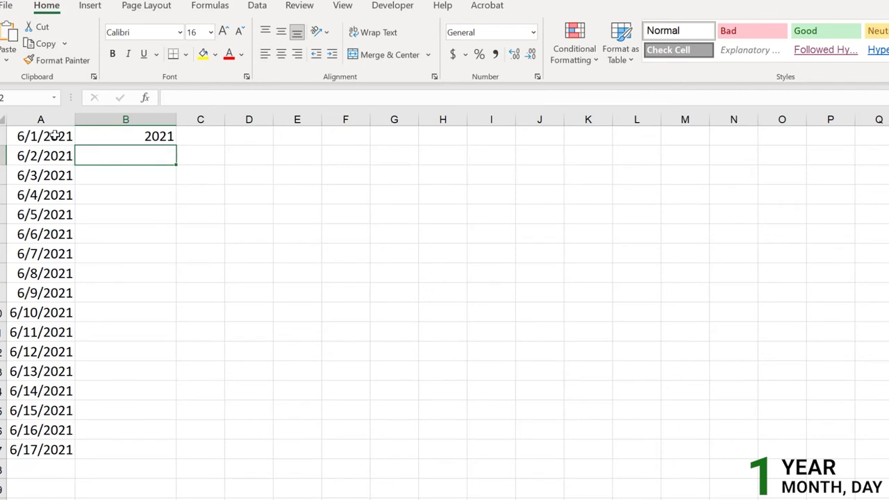
# - Replace the formula in cell B1 with =MONTH(A1) to extract the month number
pyautogui.click(159, 136)
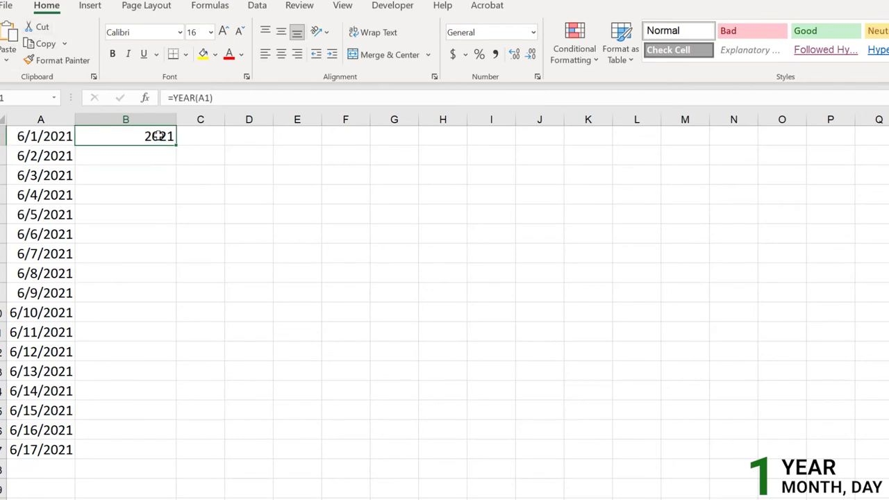
pyautogui.doubleClick(159, 136)
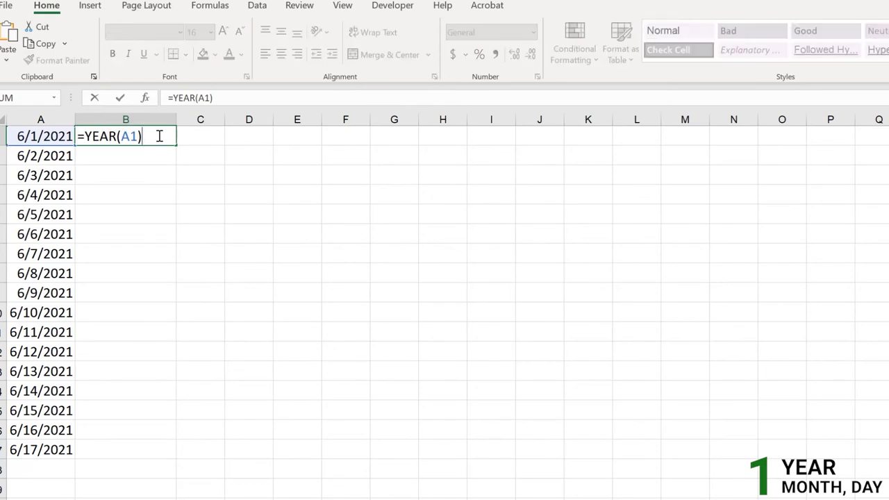
pyautogui.write('=M')
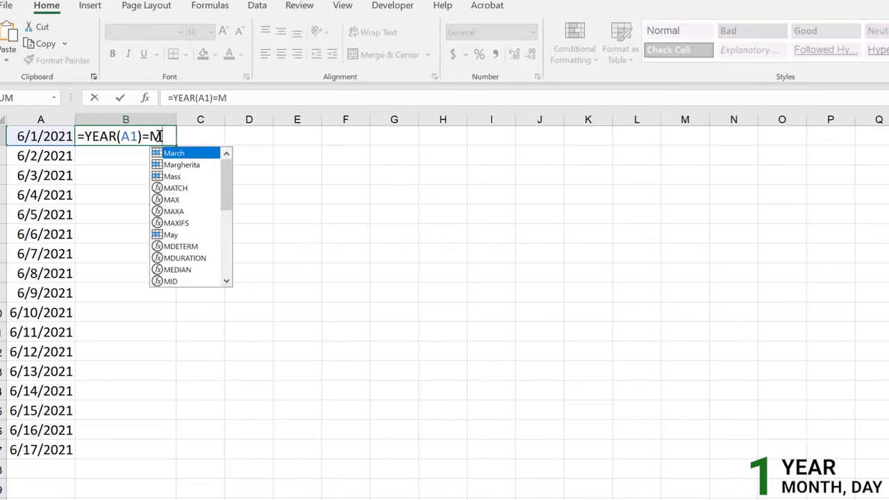
pyautogui.press('Escape')
pyautogui.write('=MO')
pyautogui.press('Down')
pyautogui.press('Down')
pyautogui.press('Down')
pyautogui.press('Tab')
pyautogui.click(60, 135)
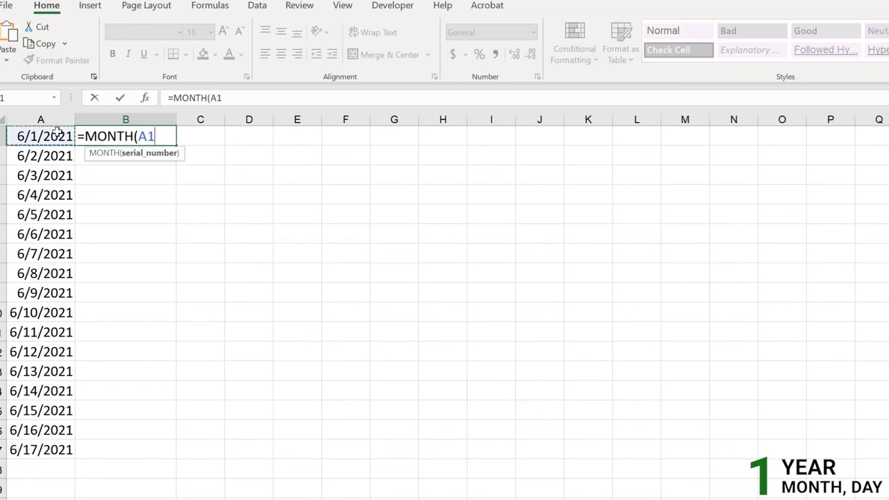
pyautogui.press('Return')
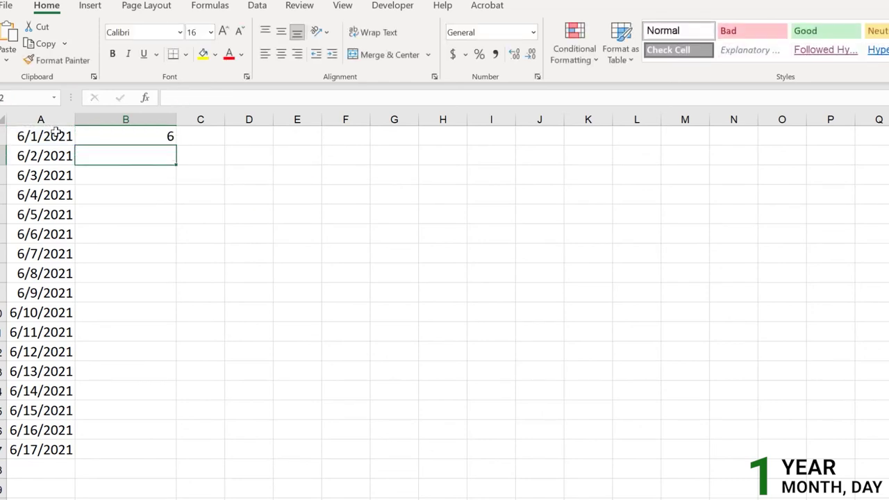
# - Examine the Date category in the number format settings of cell B1
pyautogui.click(167, 136)
pyautogui.rightClick(164, 134)
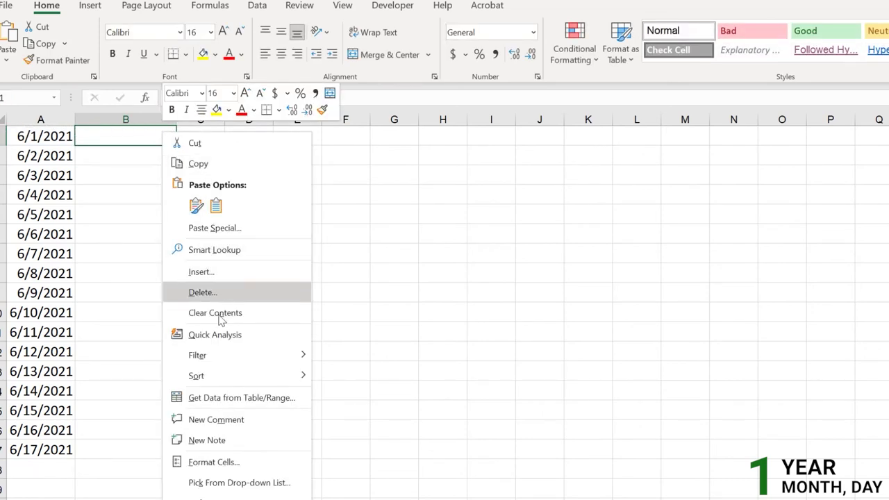
pyautogui.click(236, 462)
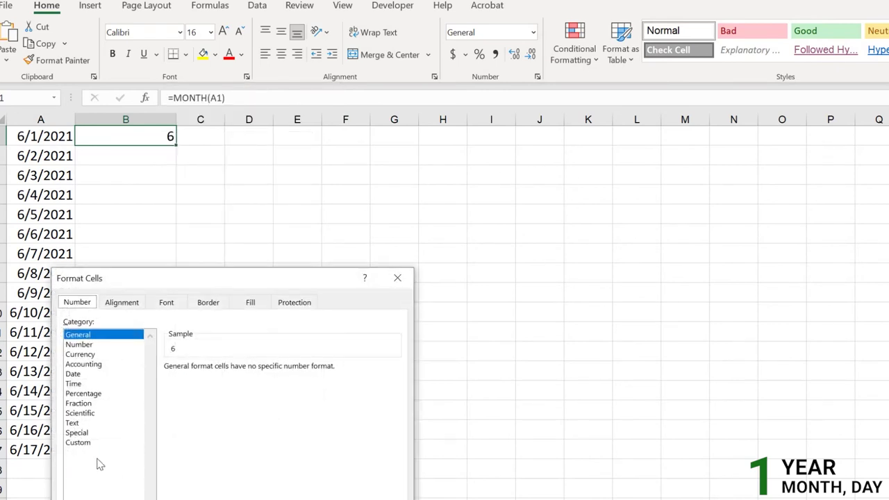
pyautogui.click(89, 375)
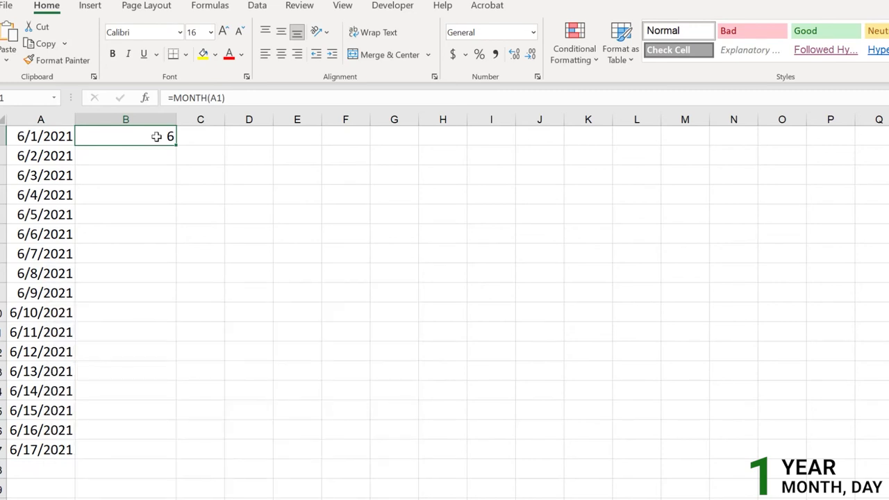
# - Clear cell B1 and enter =DAY(A1) to extract the day from the first date
pyautogui.press('Delete')
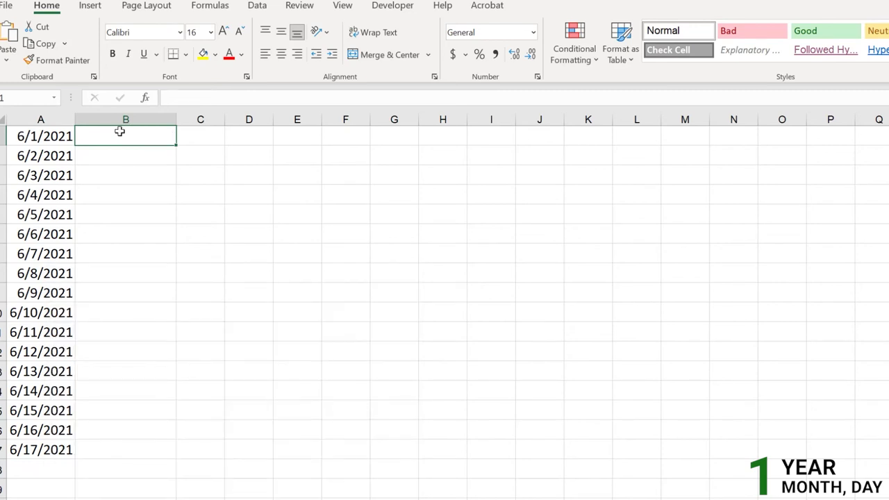
pyautogui.write('=day')
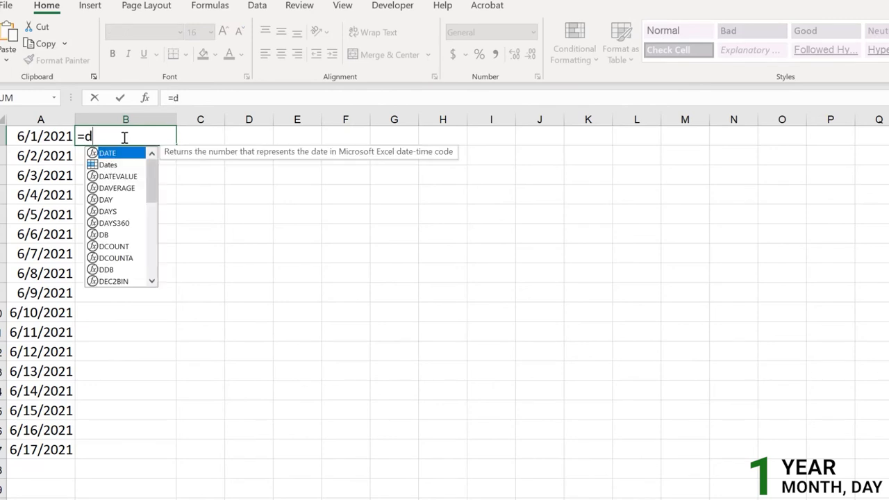
pyautogui.press('Tab')
pyautogui.click(26, 141)
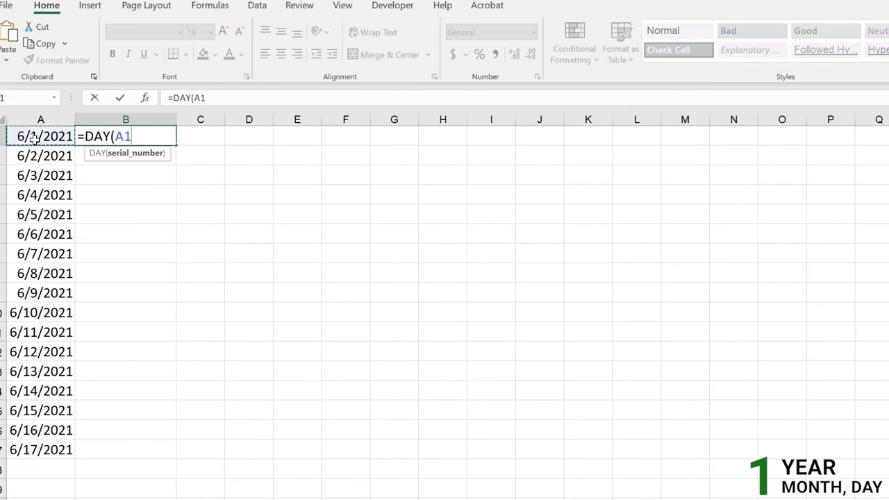
pyautogui.write(')')
pyautogui.press('Return')
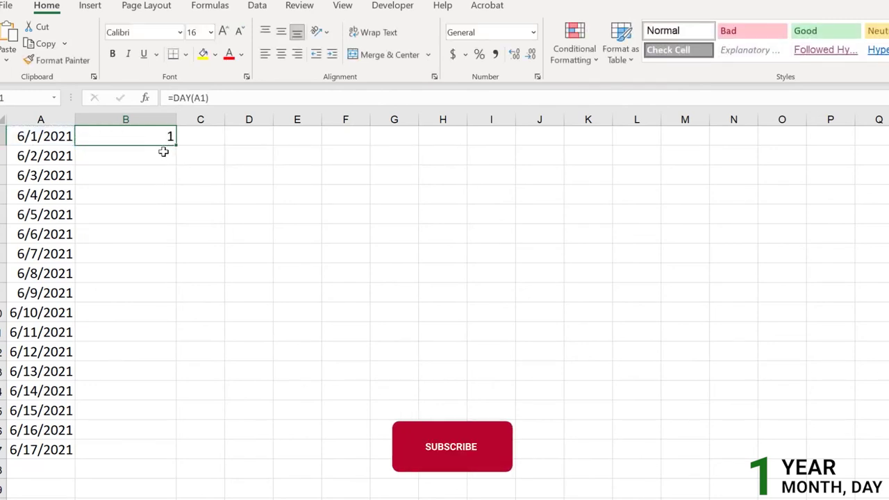
# - Clear the DAY formula from cell B1
pyautogui.click(162, 213)
pyautogui.click(164, 136)
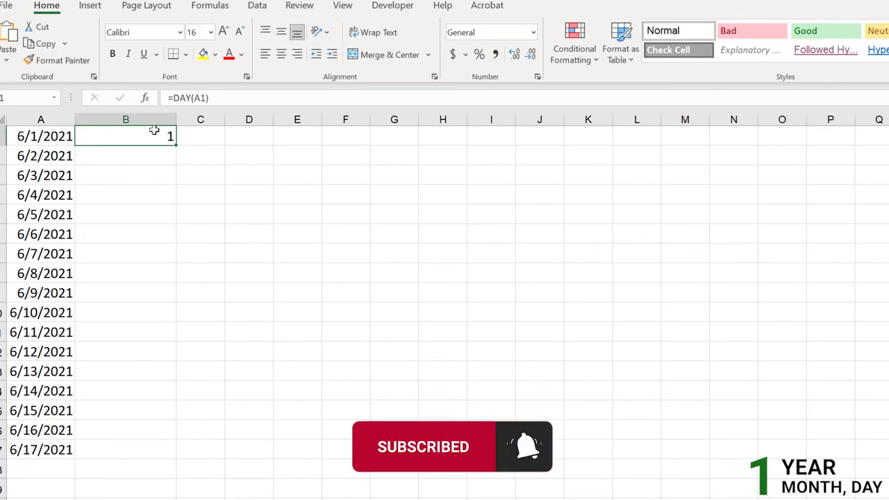
pyautogui.press('Delete')
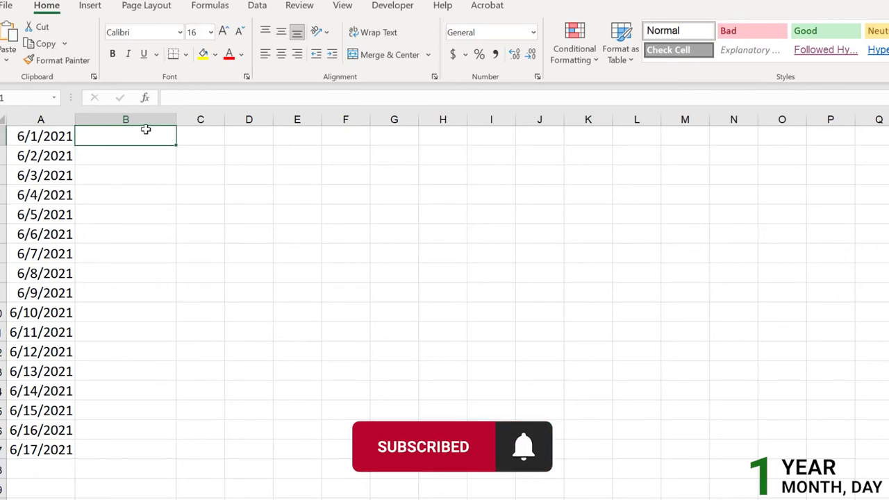
pyautogui.click(78, 172)
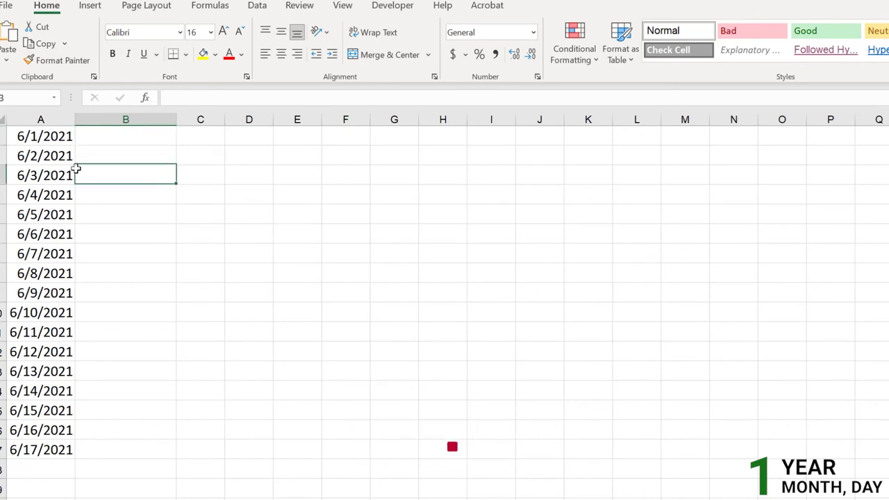
# - Examine the date format types and locale in the number format settings of cell A1
pyautogui.moveTo(44, 135); pyautogui.dragTo(47, 436)
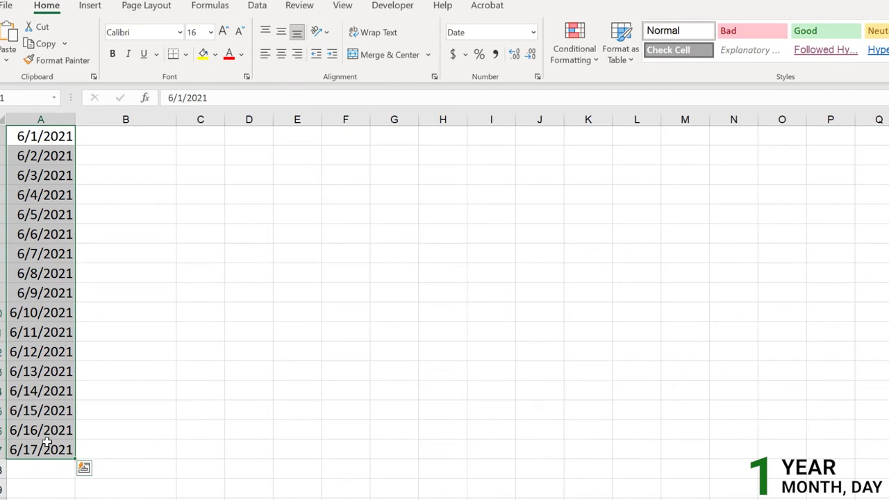
pyautogui.click(59, 154)
pyautogui.click(55, 137)
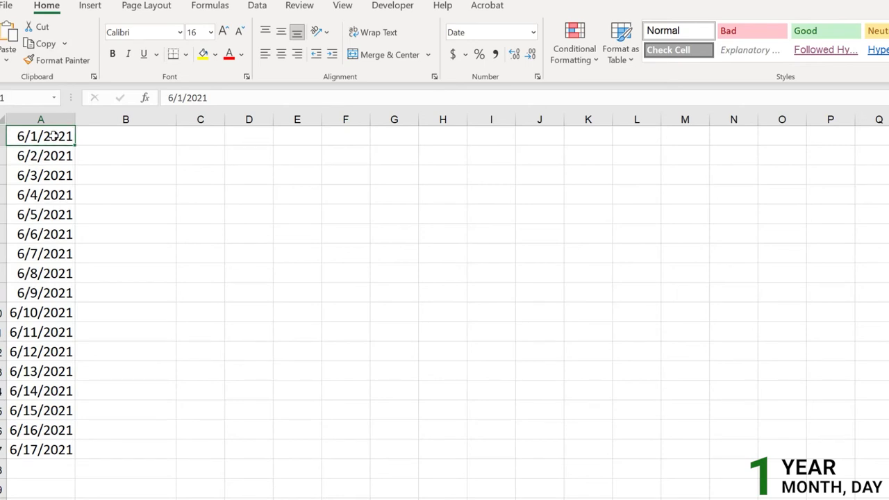
pyautogui.rightClick(54, 137)
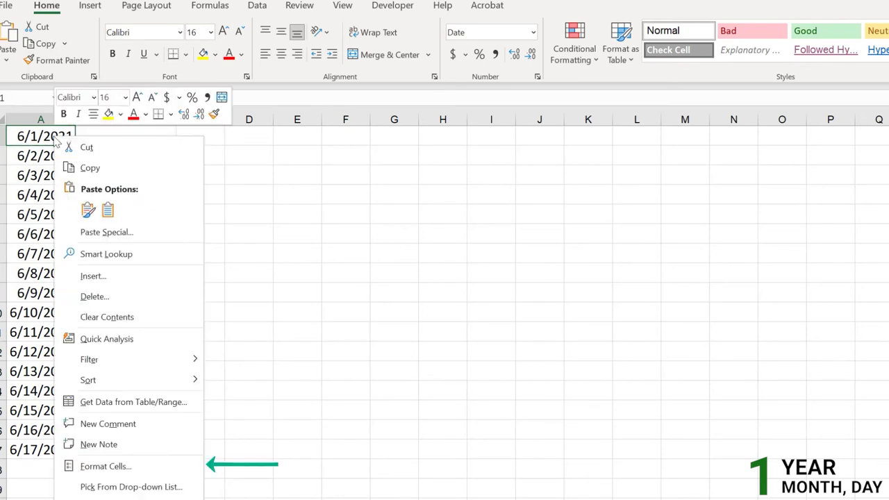
pyautogui.click(157, 466)
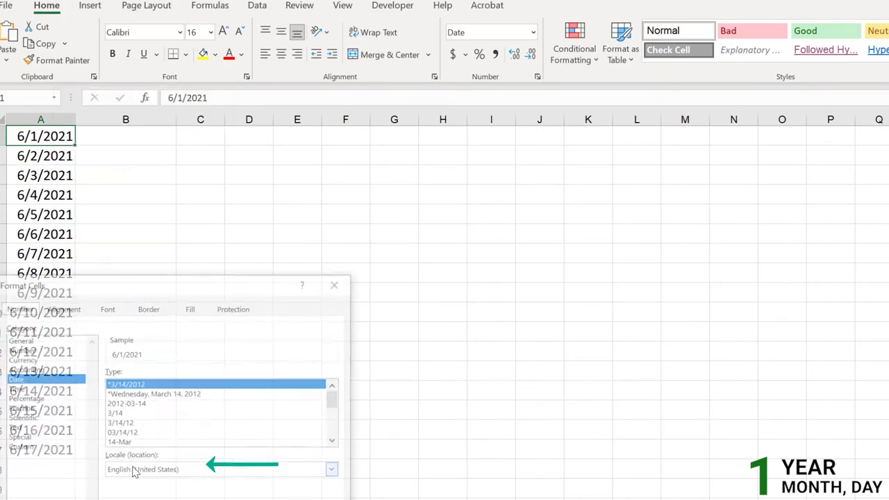
pyautogui.moveTo(196, 285); pyautogui.dragTo(436, 107)
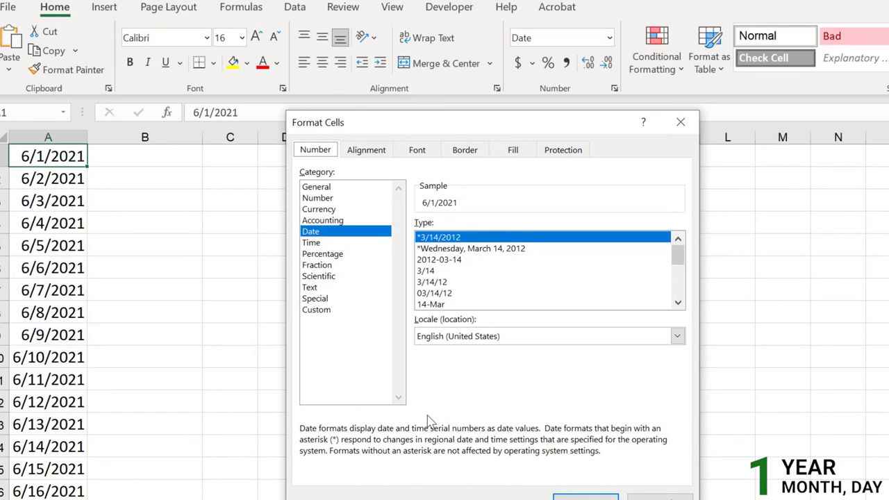
pyautogui.click(586, 498)
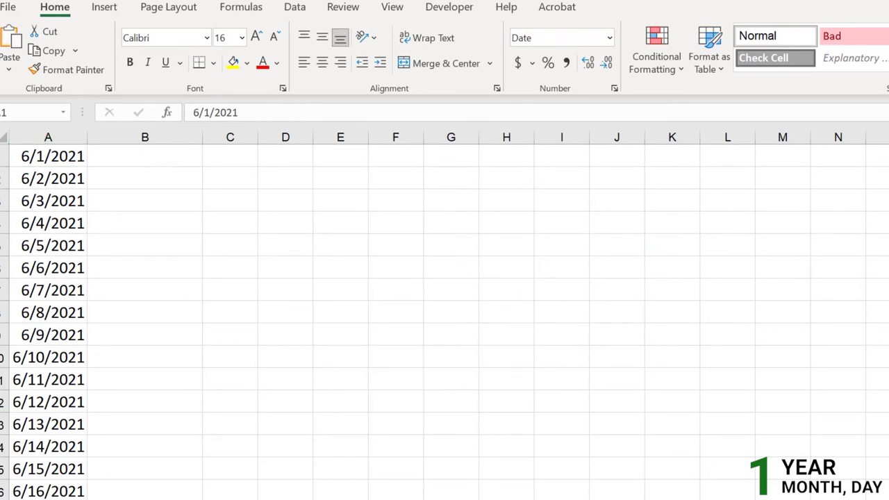
# - Enter the formula =A1+5 in cell B1 to add five days to the first date
pyautogui.click(102, 161)
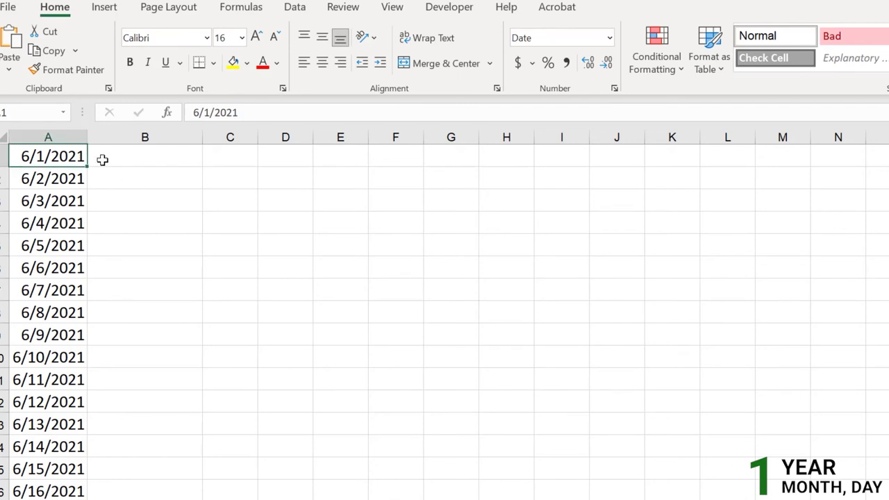
pyautogui.press('Right')
pyautogui.click(77, 160)
pyautogui.click(166, 159)
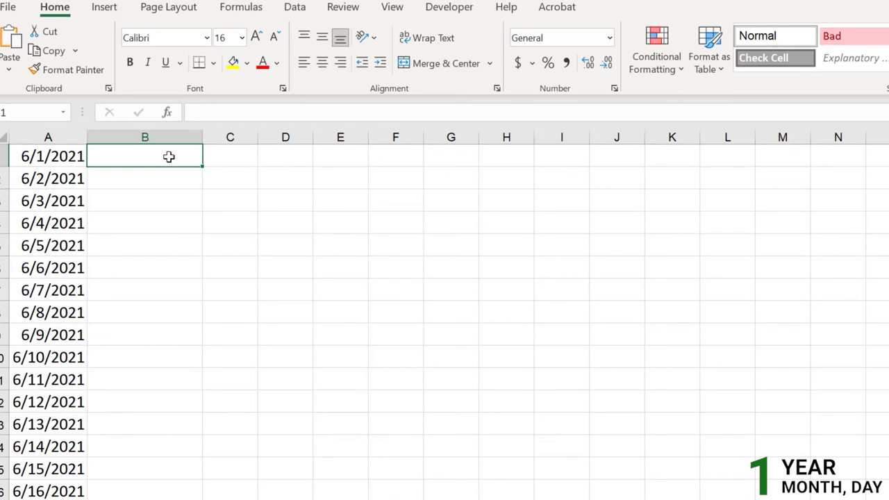
pyautogui.doubleClick(169, 157)
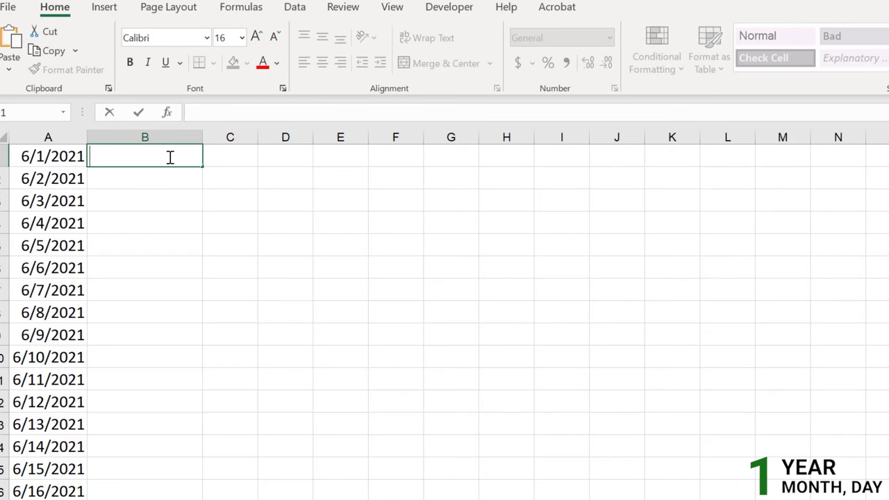
pyautogui.write('=')
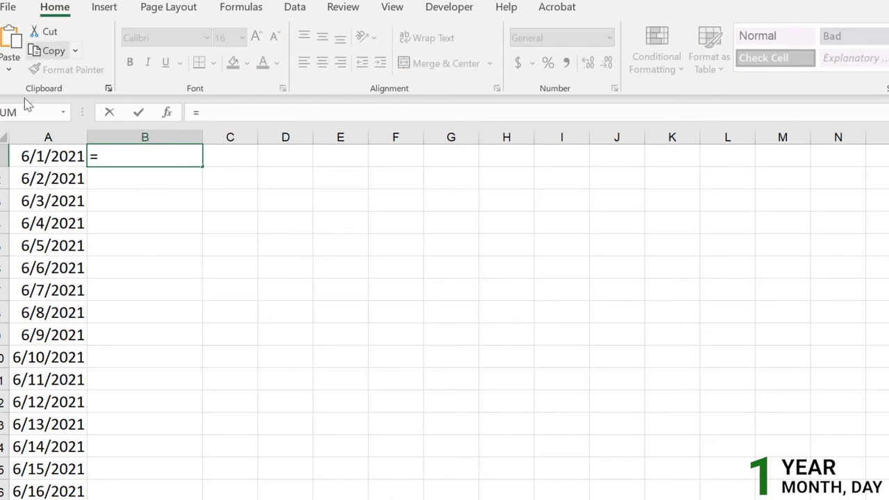
pyautogui.click(59, 161)
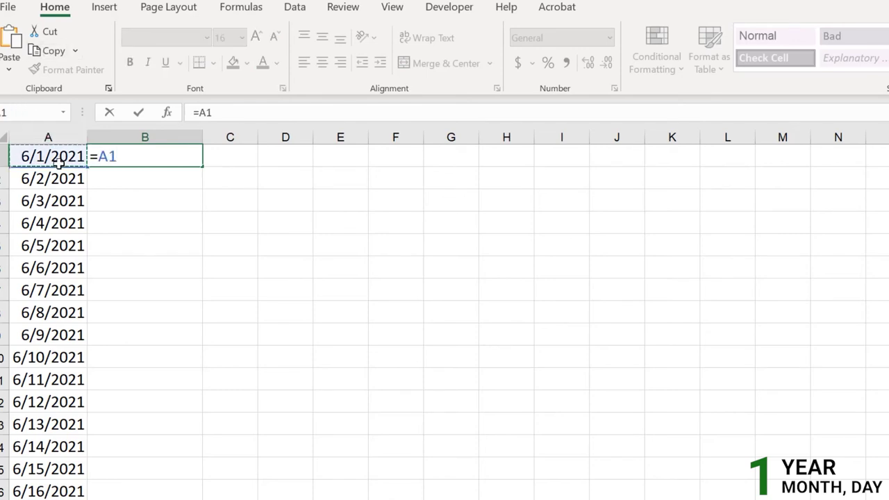
pyautogui.write('+5')
pyautogui.press('Return')
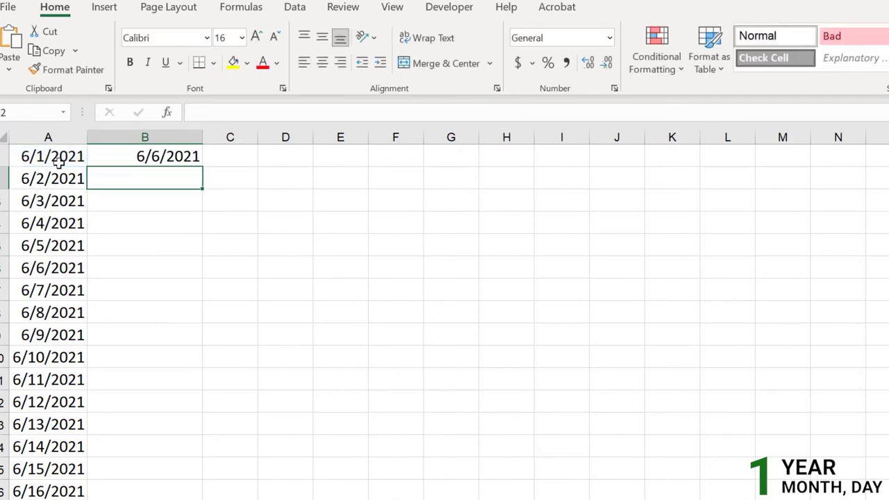
pyautogui.click(159, 157)
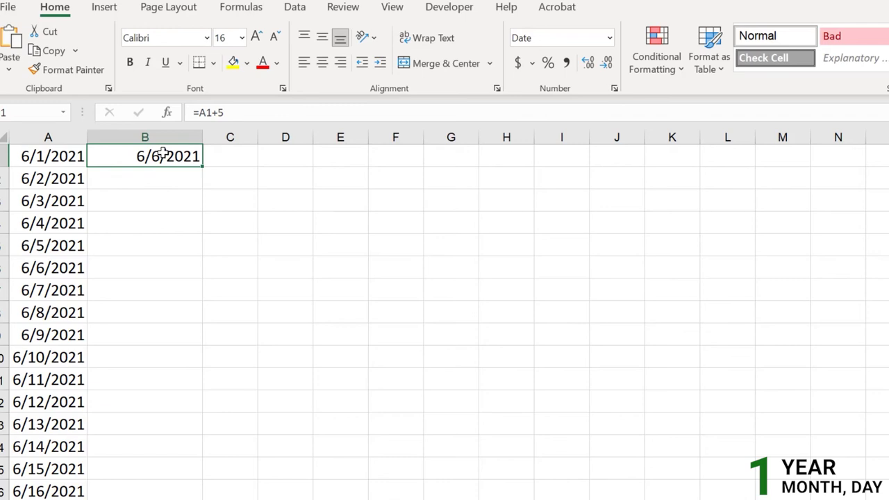
# - Clear cell B1 and begin a DATE formula there with YEAR(A1)+2 as the year argument
pyautogui.press('Delete')
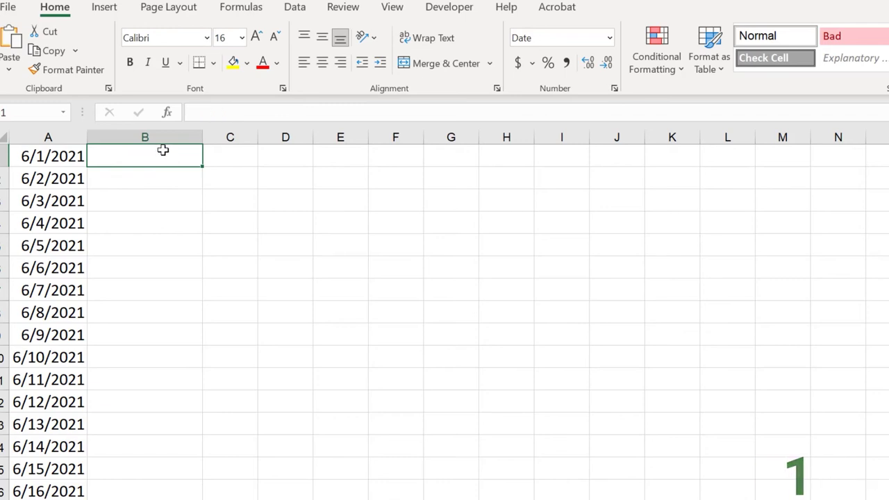
pyautogui.click(171, 135)
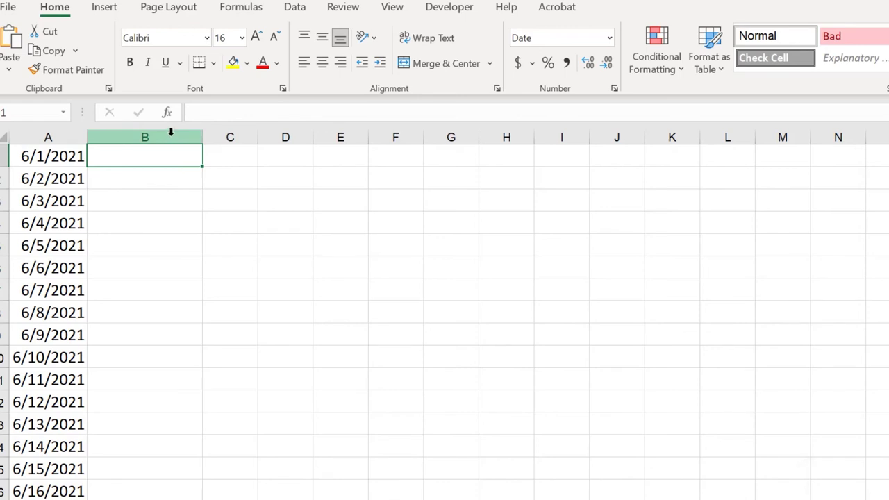
pyautogui.write('=')
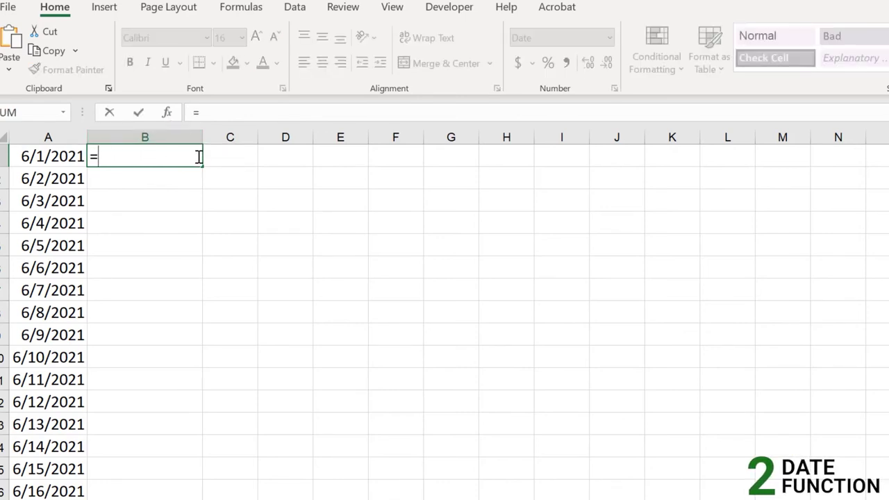
pyautogui.write('dat')
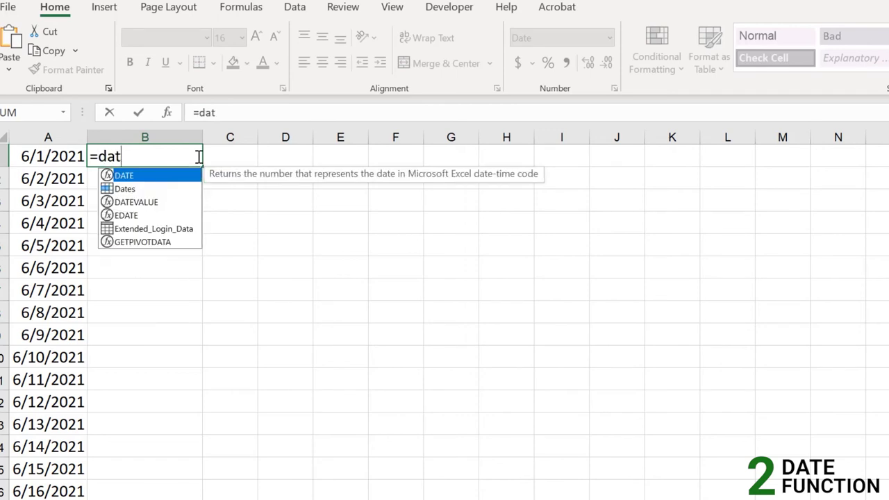
pyautogui.press('Tab')
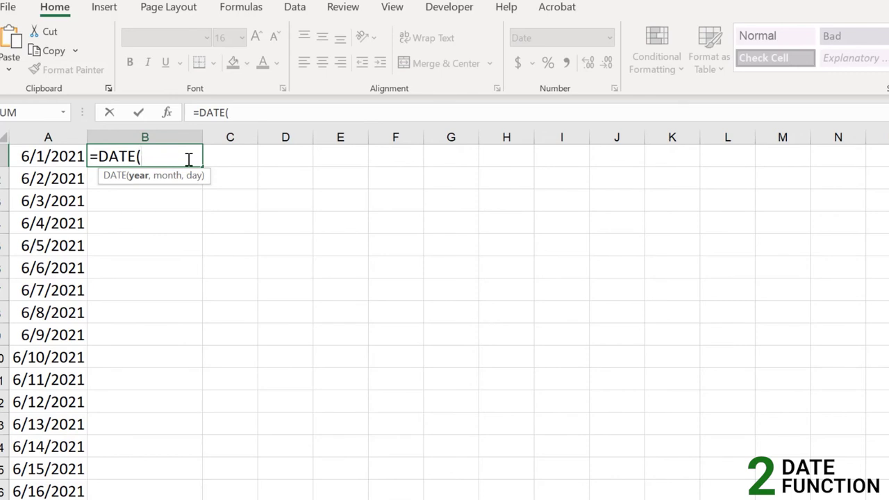
pyautogui.write('yea')
pyautogui.press('Tab')
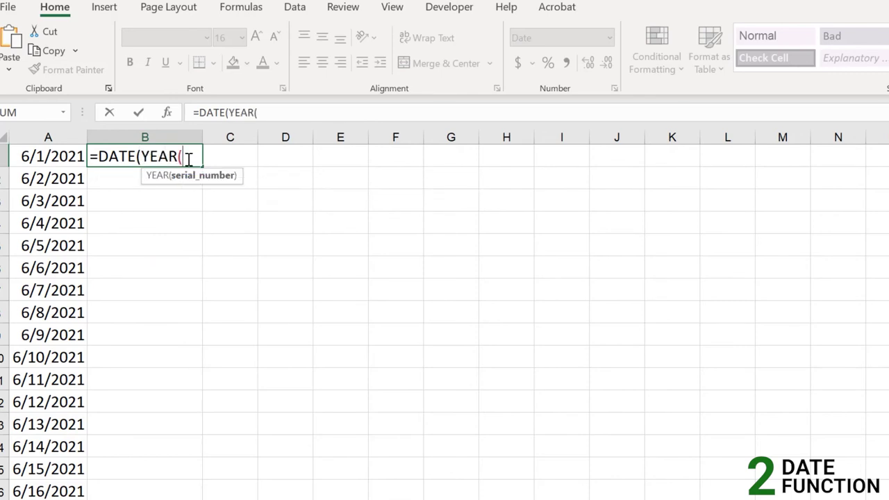
pyautogui.click(57, 156)
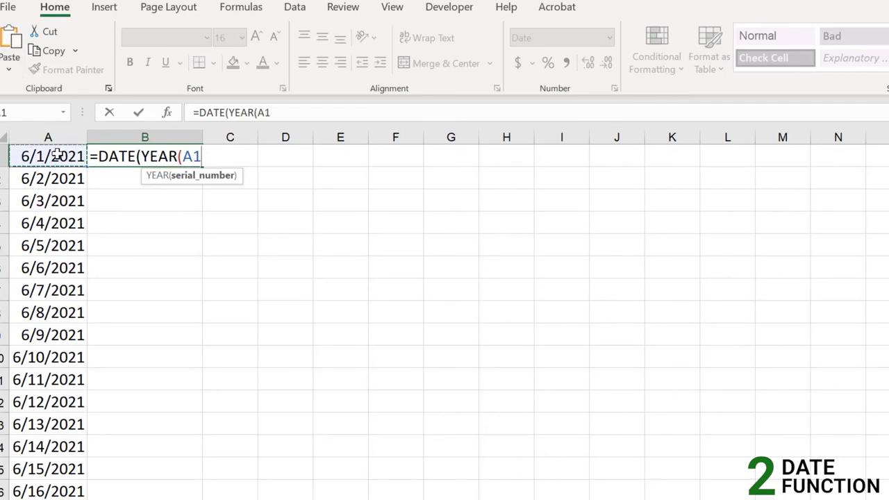
pyautogui.write(')')
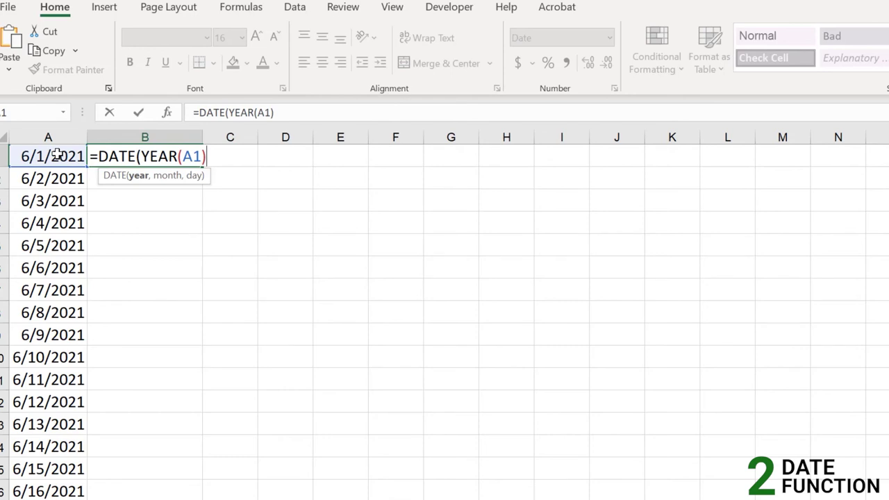
pyautogui.write('+2,')
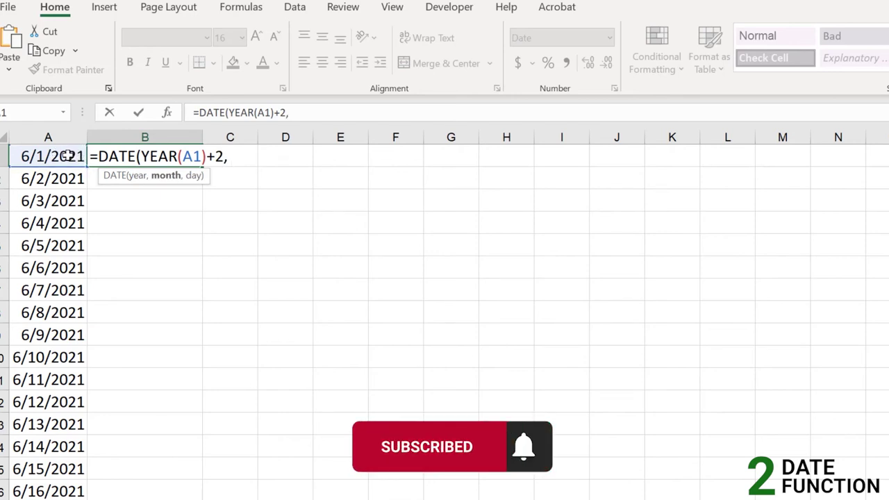
# - Add MONTH(A1)+4 as the month argument of the DATE formula in B1
pyautogui.write(' MO')
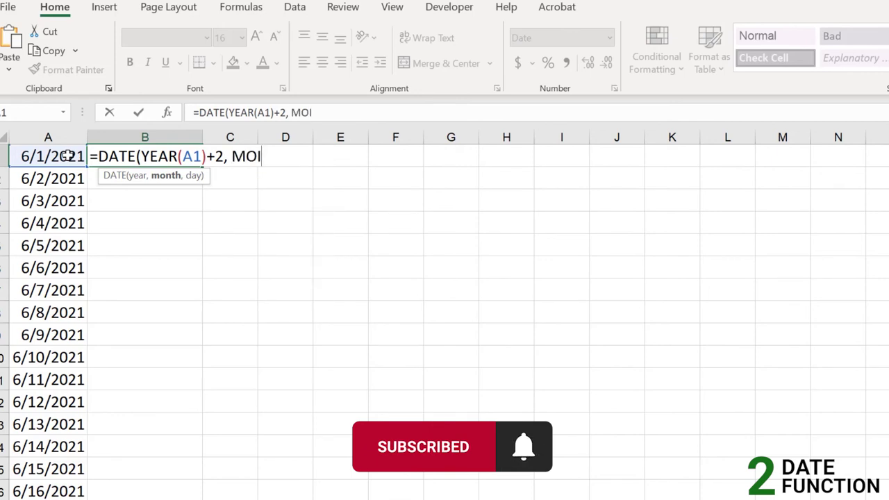
pyautogui.press('Down')
pyautogui.press('Down')
pyautogui.press('Down')
pyautogui.press('Tab')
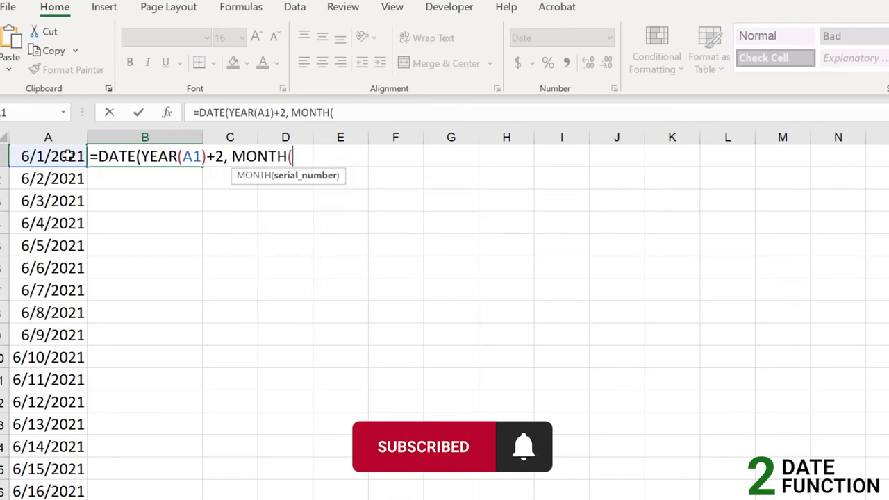
pyautogui.click(72, 155)
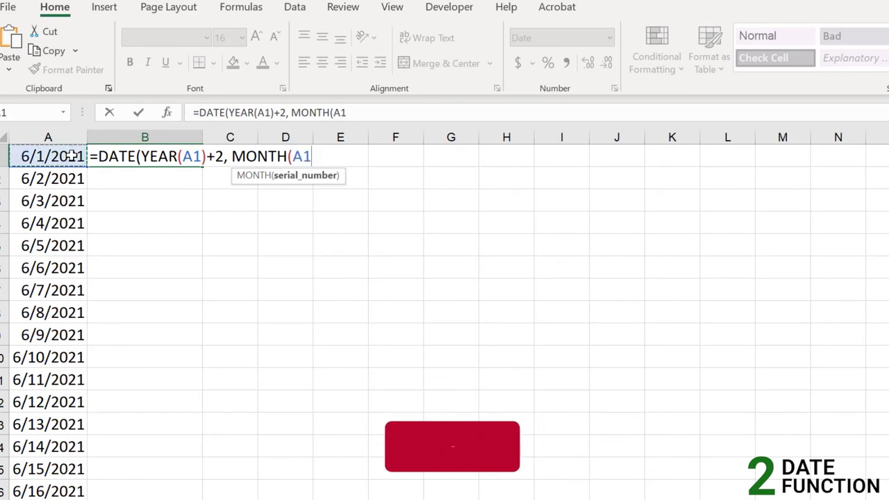
pyautogui.write(')')
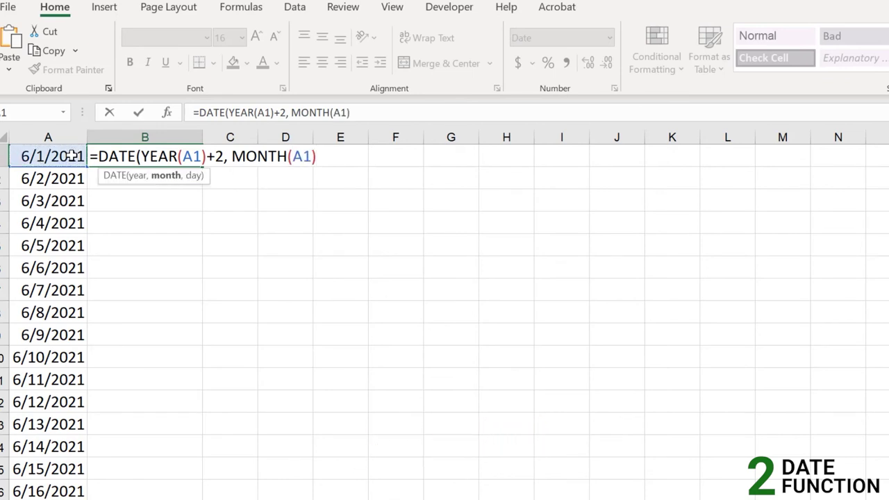
pyautogui.write('+4,')
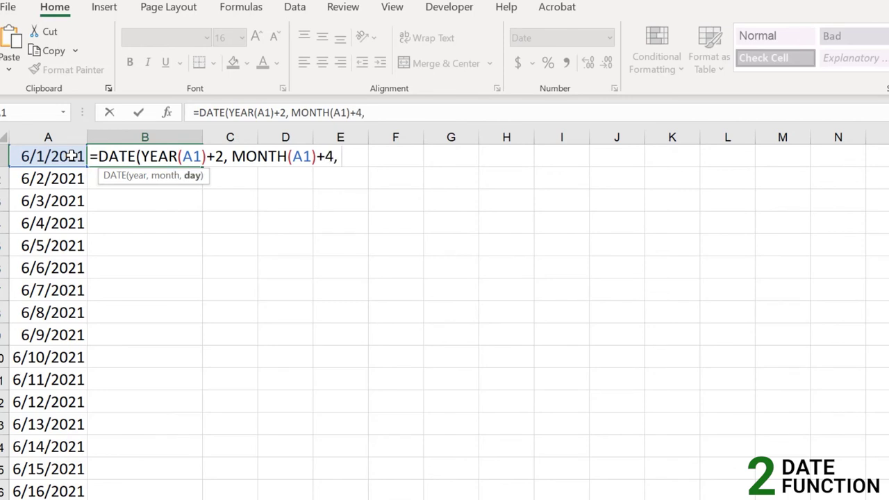
# - Complete the DATE formula in B1 with DAY(A1)+10 as the day argument
pyautogui.write('DA')
pyautogui.press('Tab')
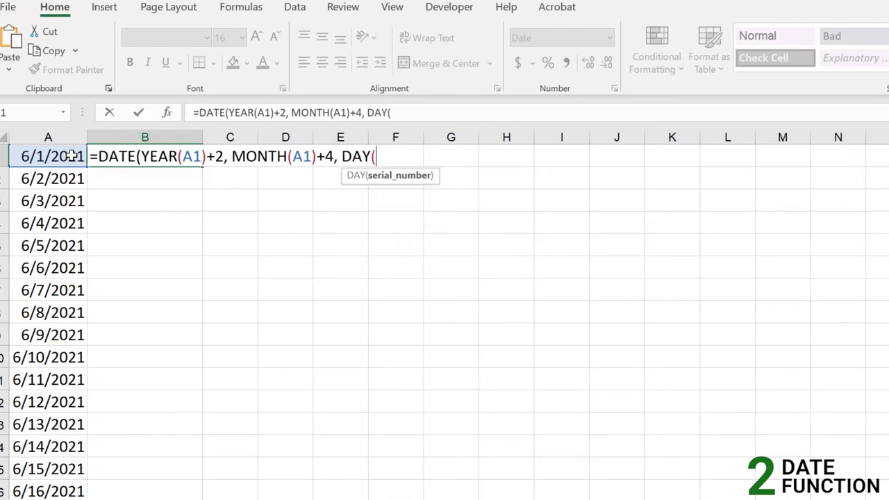
pyautogui.click(72, 157)
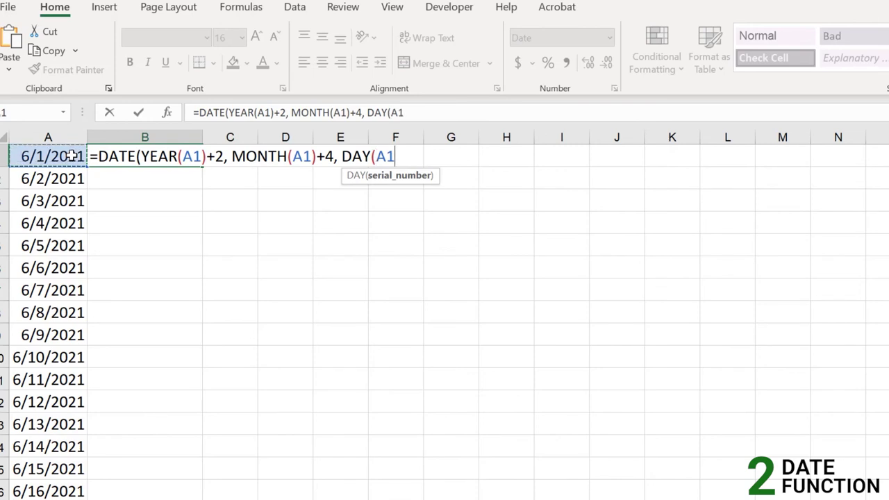
pyautogui.write(')')
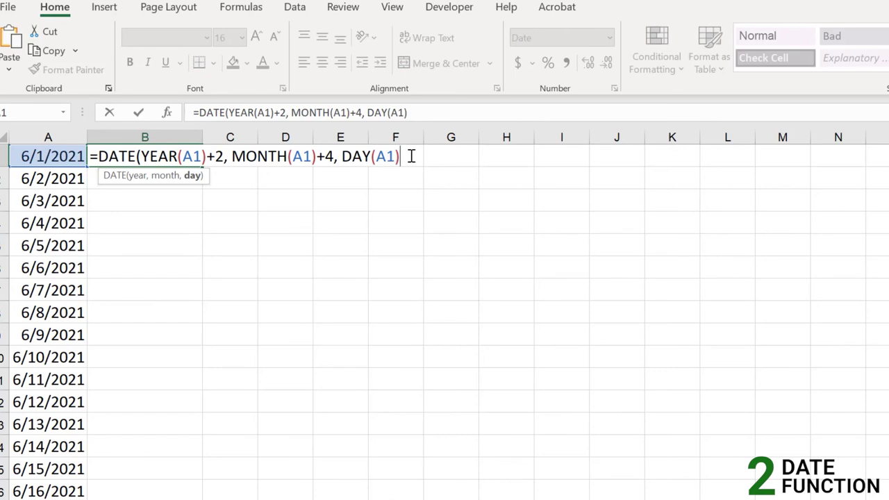
pyautogui.write('+10)')
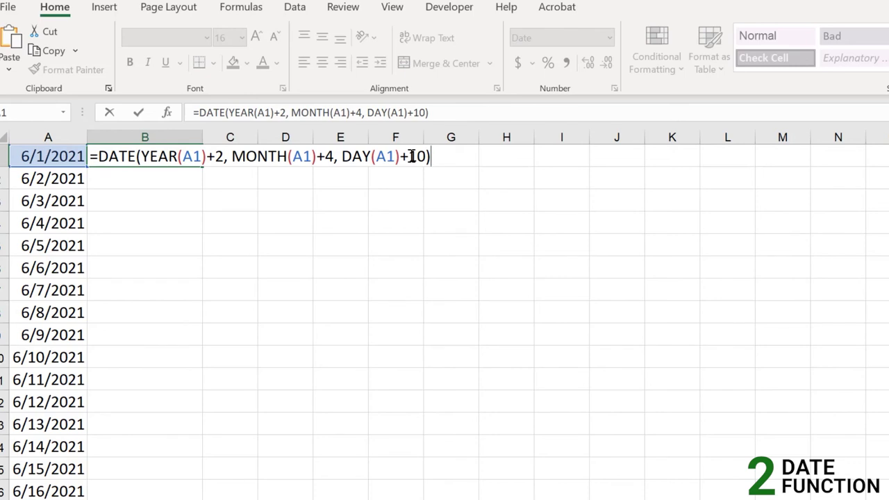
pyautogui.press('Return')
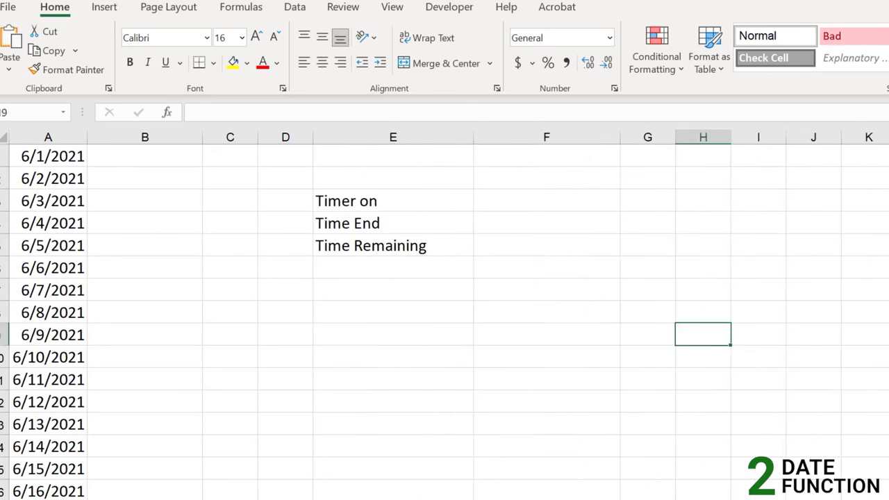
pyautogui.click(573, 192)
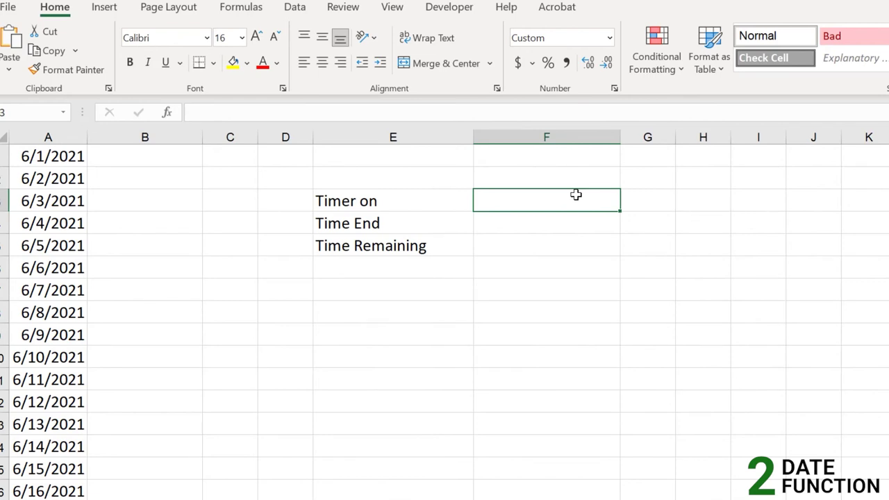
pyautogui.moveTo(357, 200); pyautogui.dragTo(364, 251)
pyautogui.click(372, 181)
pyautogui.click(397, 205)
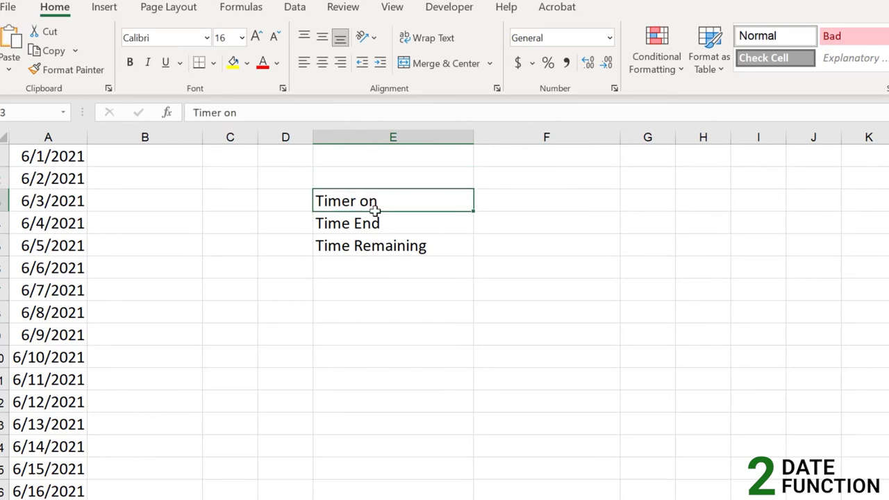
pyautogui.click(383, 227)
pyautogui.click(400, 243)
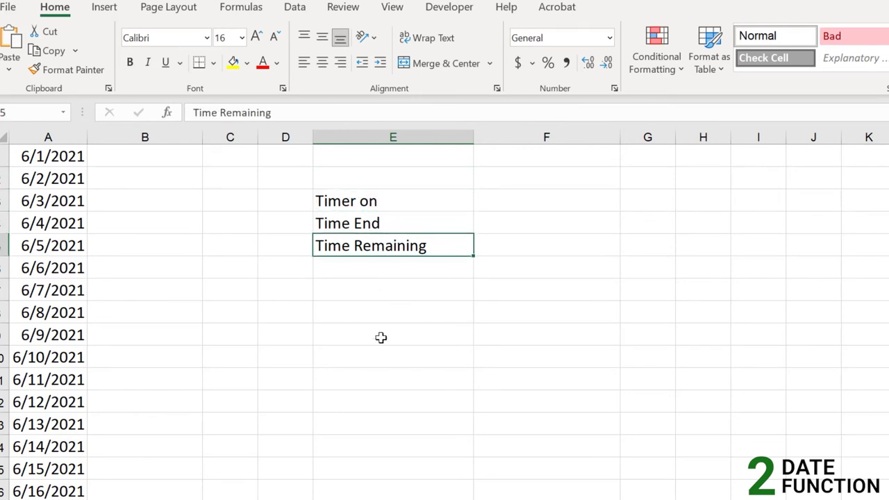
# - Enter =TODAY() in cell F3 beside the Timer on label
pyautogui.doubleClick(535, 197)
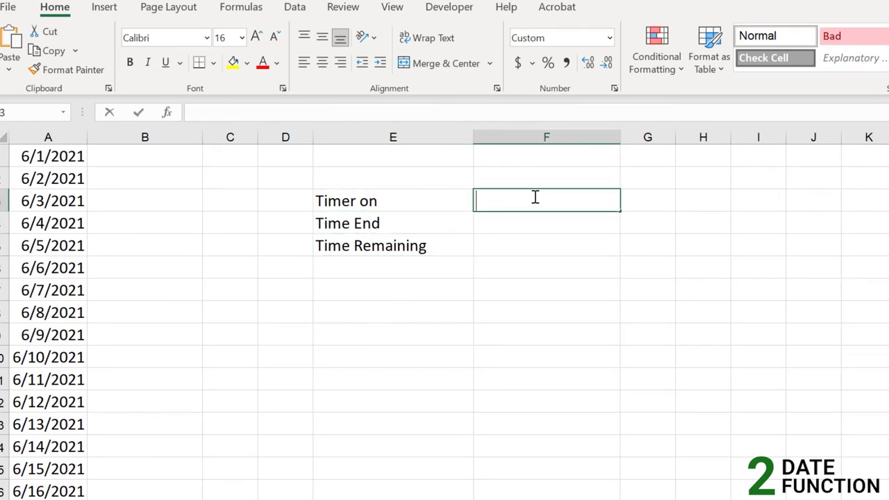
pyautogui.write('=top')
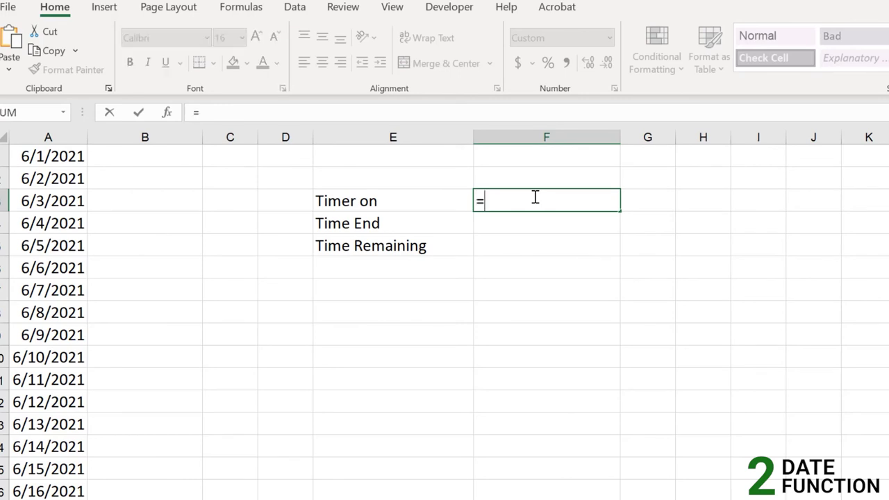
pyautogui.press('BackSpace')
pyautogui.press('BackSpace')
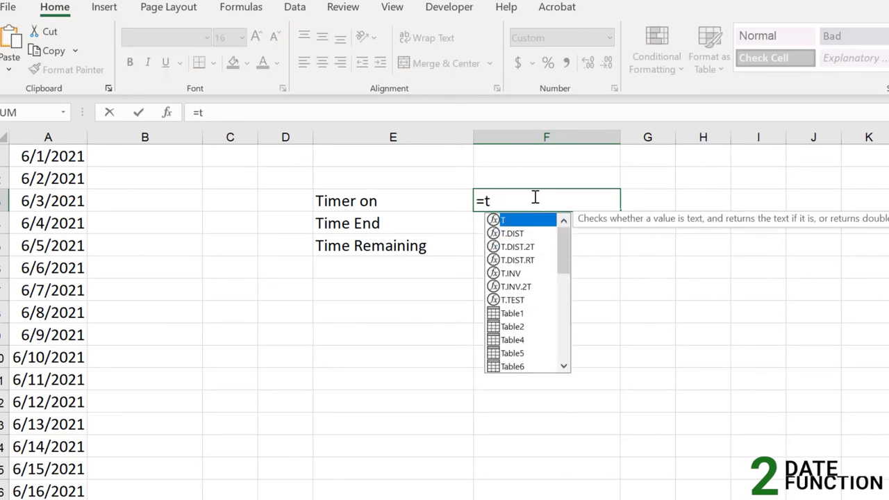
pyautogui.press('BackSpace')
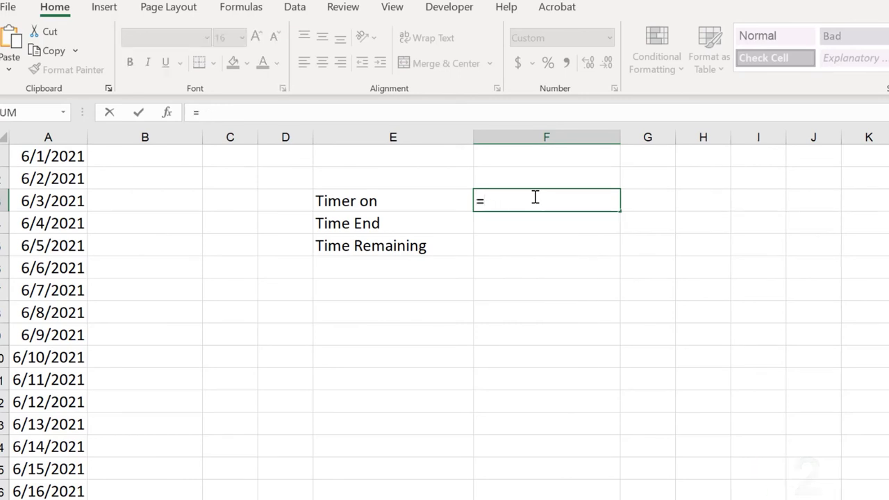
pyautogui.write('today')
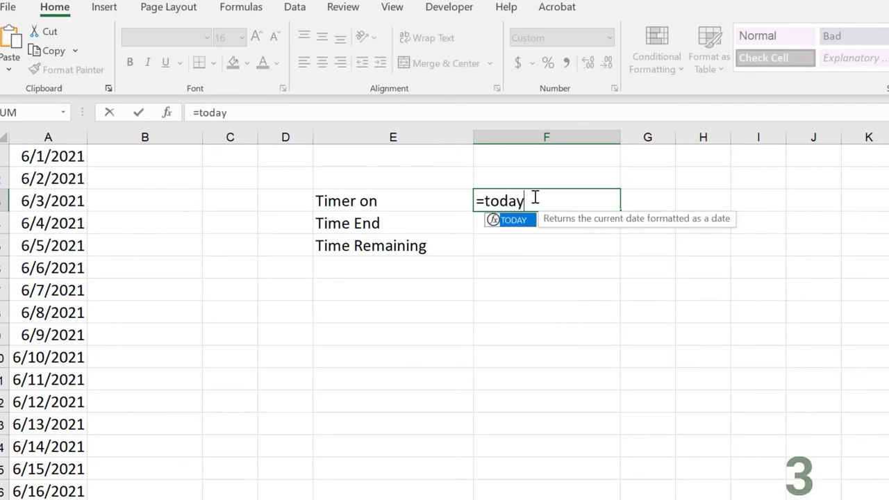
pyautogui.press('Tab')
pyautogui.write(')')
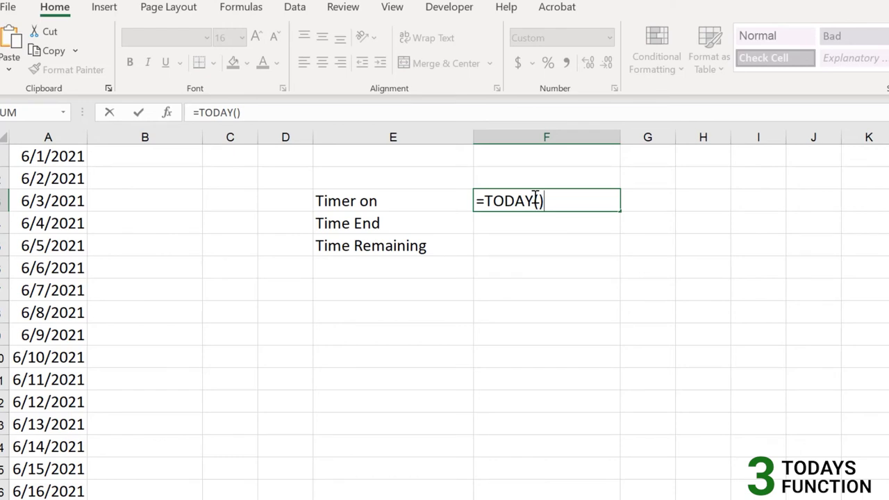
pyautogui.press('Return')
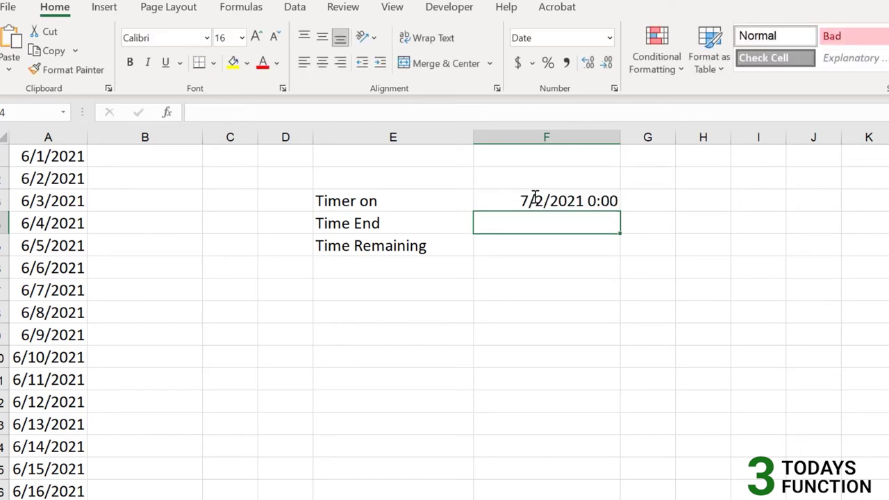
# - Change the custom number format of cell F3 to m/d/yyyy, removing the time part
pyautogui.click(604, 200)
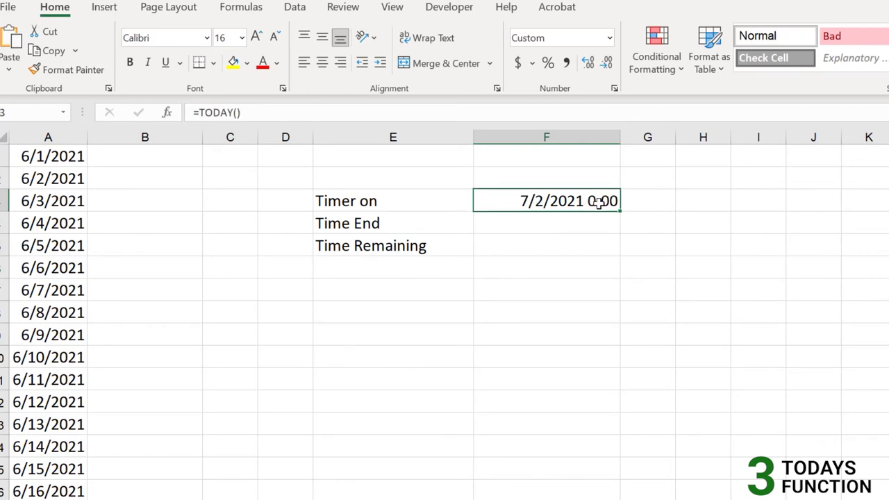
pyautogui.rightClick(602, 204)
pyautogui.click(664, 499)
pyautogui.click(656, 332)
pyautogui.press('BackSpace')
pyautogui.press('BackSpace')
pyautogui.press('BackSpace')
pyautogui.press('BackSpace')
pyautogui.press('BackSpace')
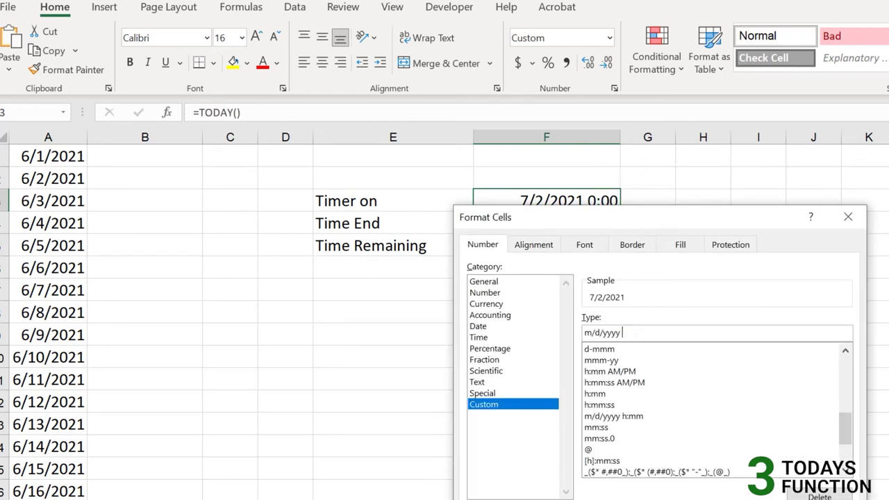
pyautogui.moveTo(731, 225); pyautogui.dragTo(737, 112)
pyautogui.click(761, 486)
# - Enter 7/9 as the Time End date in cell F4
pyautogui.click(594, 221)
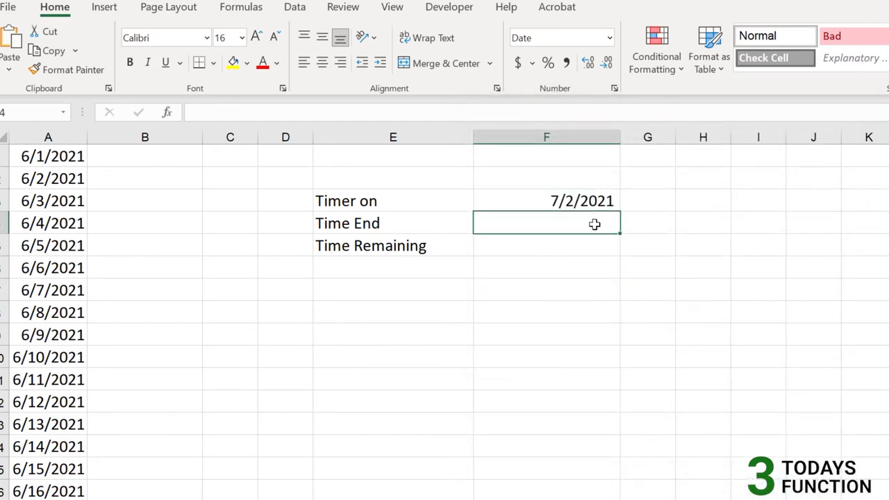
pyautogui.doubleClick(597, 218)
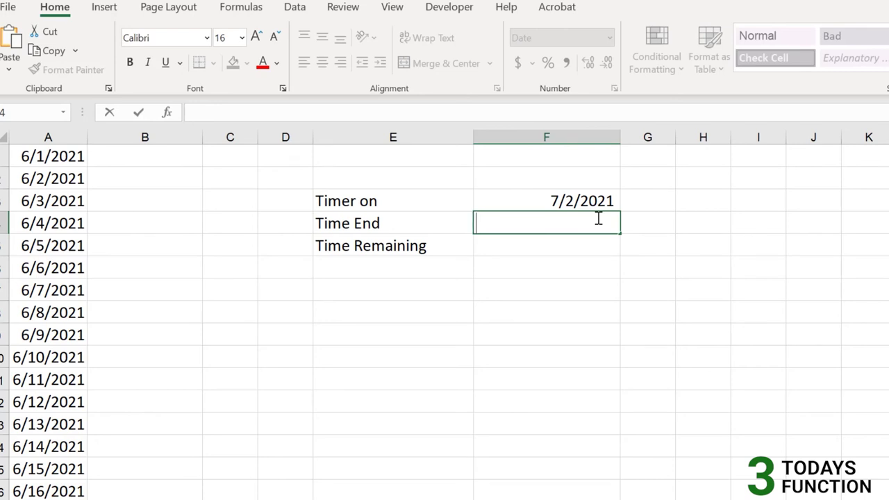
pyautogui.write('7/9')
pyautogui.press('Return')
# - Calculate the time remaining in cell F5 with the formula =F4-F3
pyautogui.write('=')
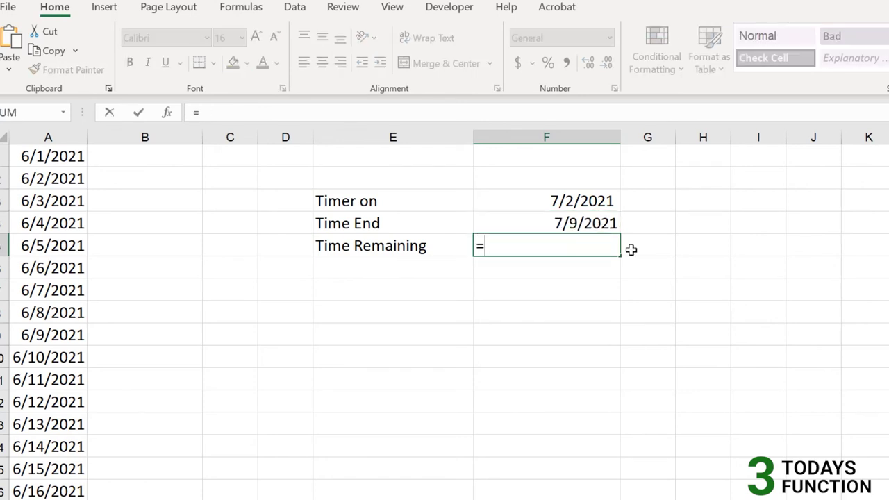
pyautogui.click(571, 223)
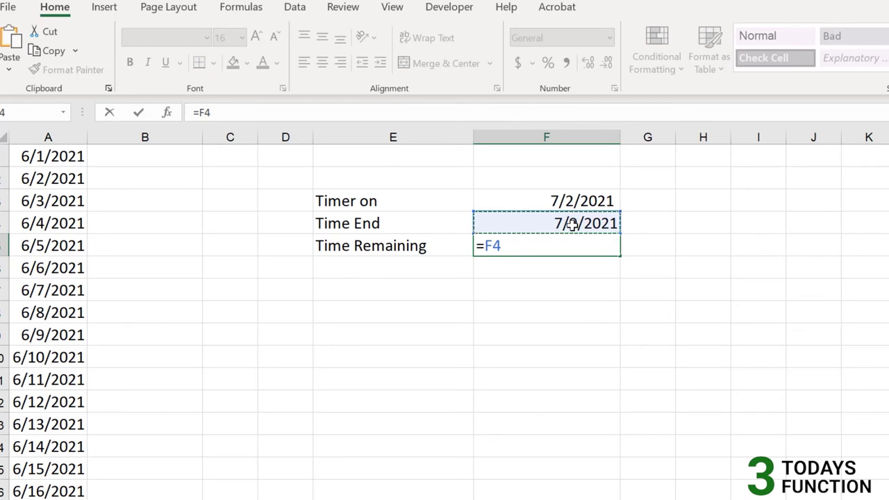
pyautogui.write('-')
pyautogui.click(601, 200)
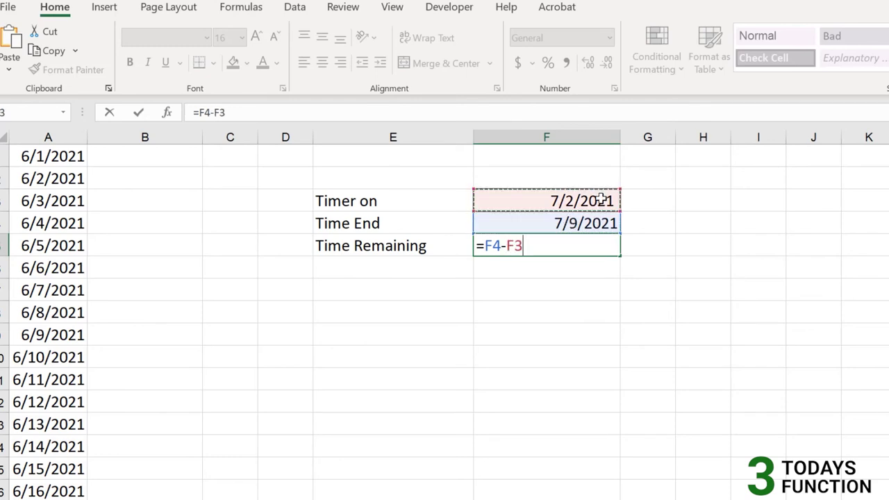
pyautogui.press('Return')
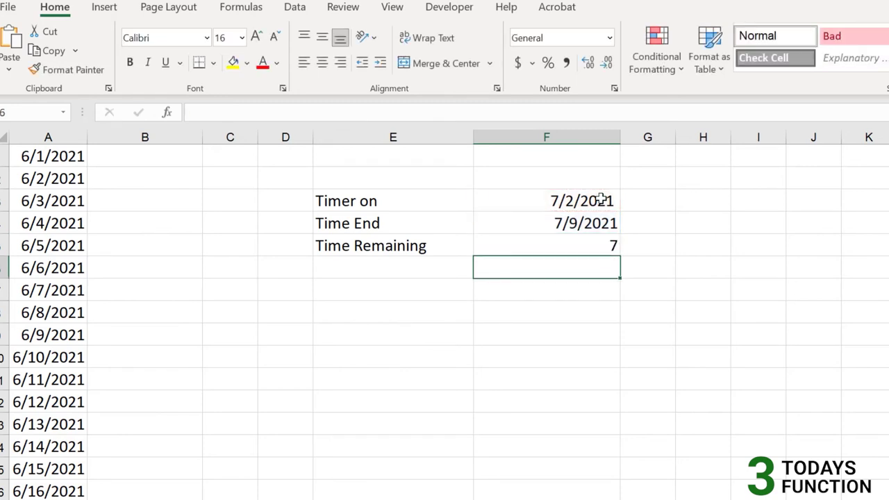
pyautogui.click(604, 230)
pyautogui.click(607, 254)
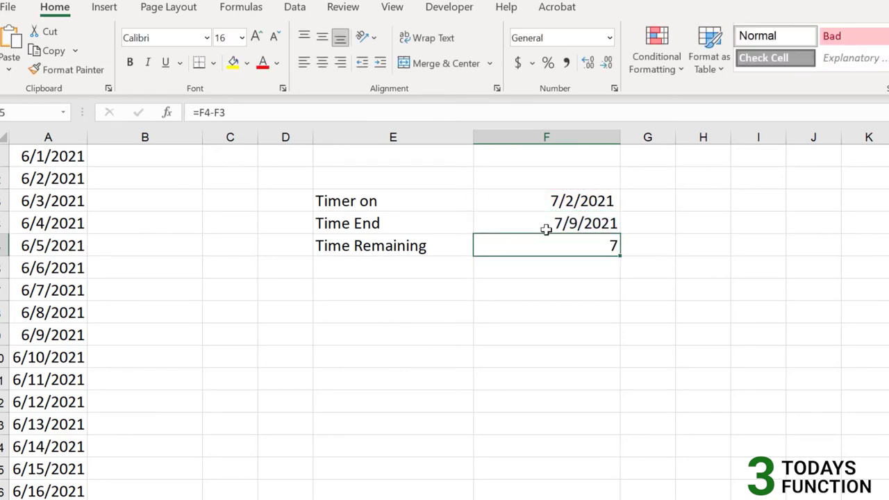
# - Change the Time End date in cell F4 to 7/8/2021
pyautogui.click(568, 222)
pyautogui.click(570, 209)
pyautogui.doubleClick(573, 222)
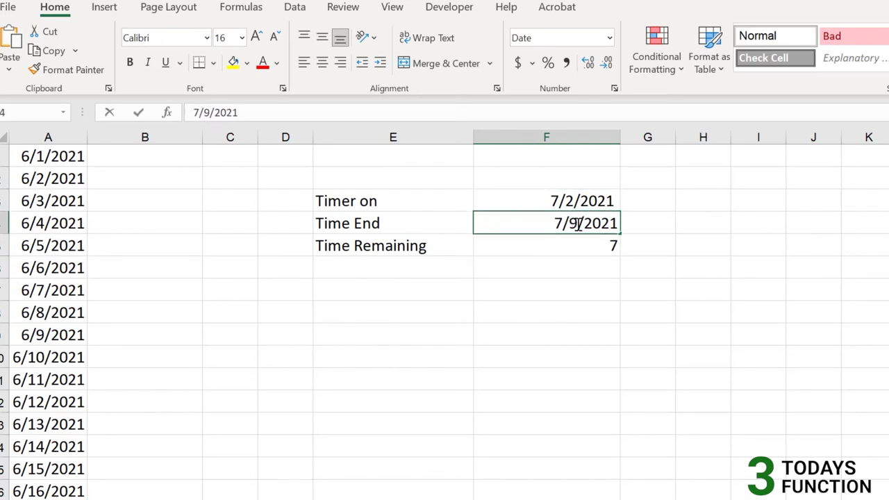
pyautogui.moveTo(577, 223); pyautogui.dragTo(570, 222)
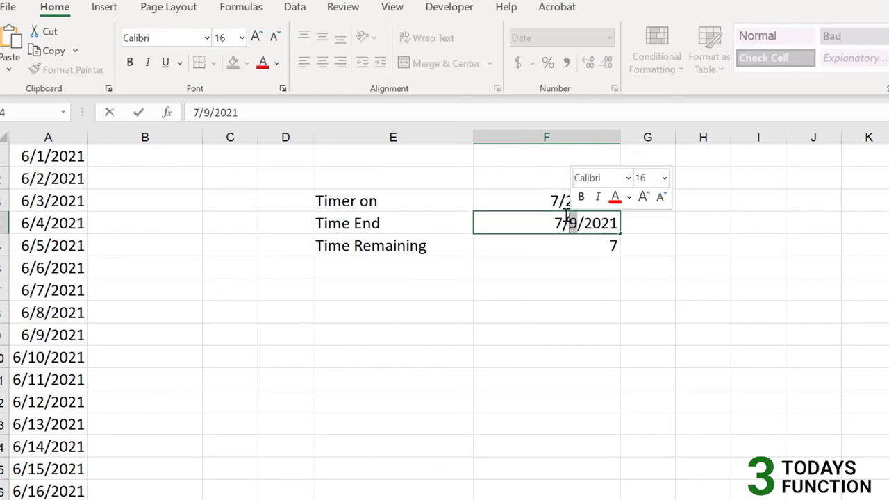
pyautogui.write('8')
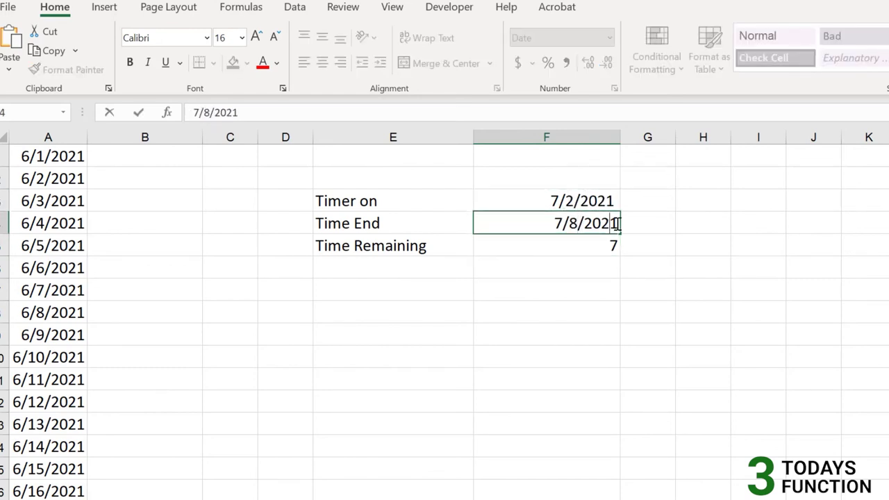
pyautogui.press('Return')
pyautogui.click(590, 221)
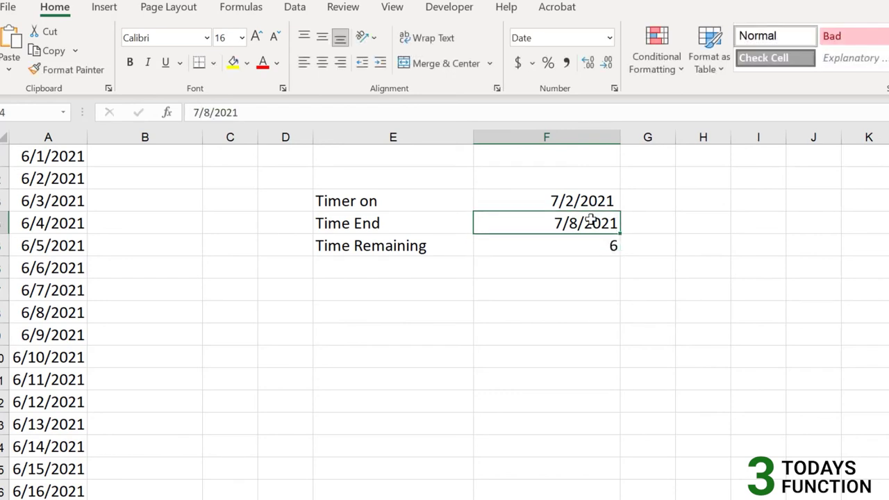
pyautogui.click(410, 295)
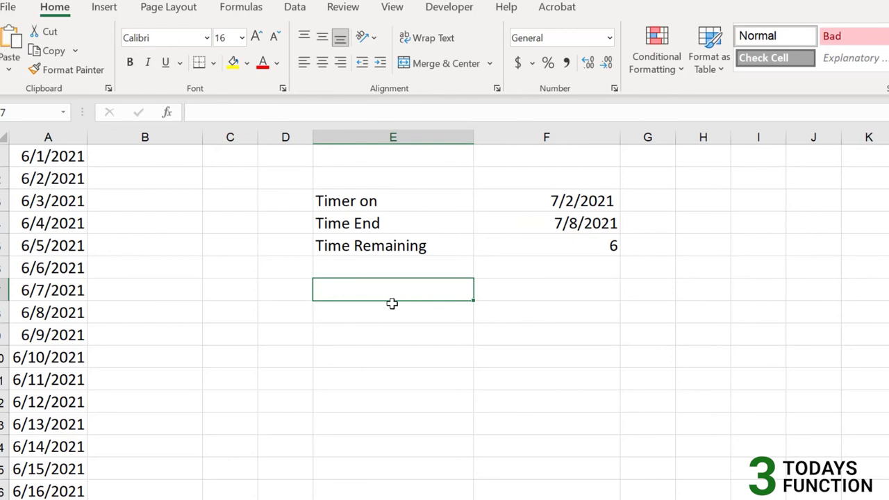
pyautogui.click(572, 291)
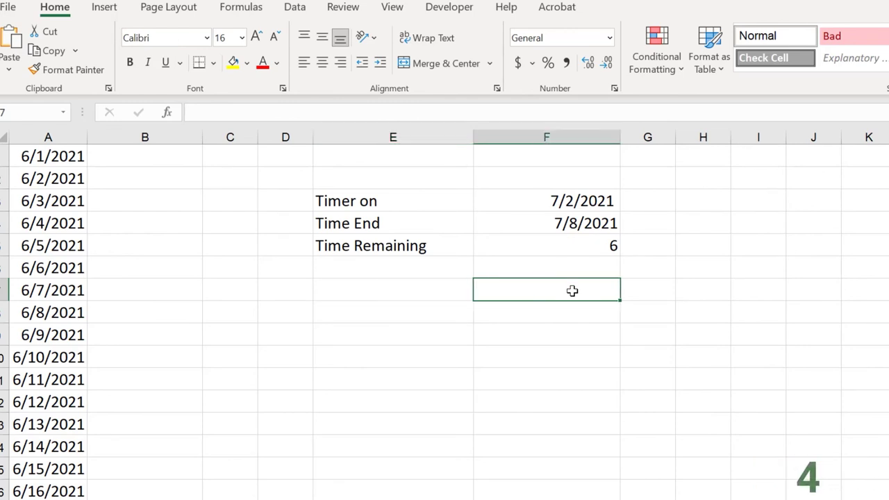
# - Enter =NOW() in cell G3, beside the Timer on date
pyautogui.click(650, 198)
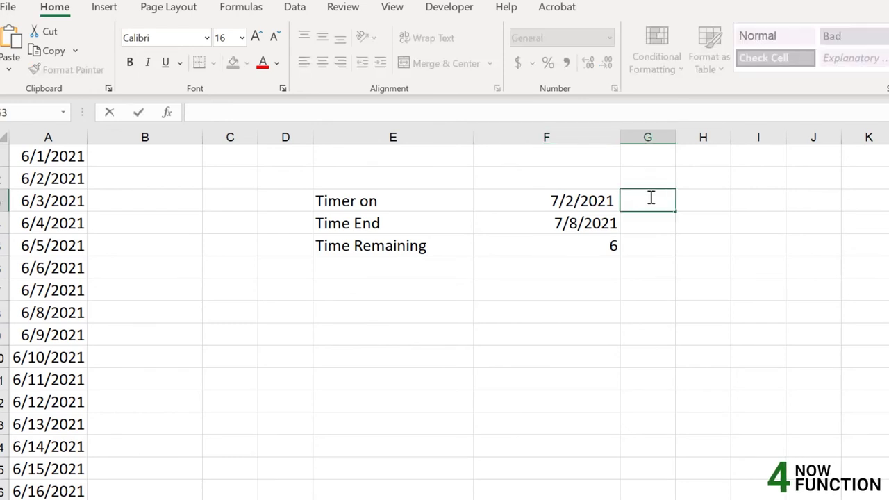
pyautogui.write('=mpw')
pyautogui.press('BackSpace')
pyautogui.press('BackSpace')
pyautogui.press('BackSpace')
pyautogui.write('now')
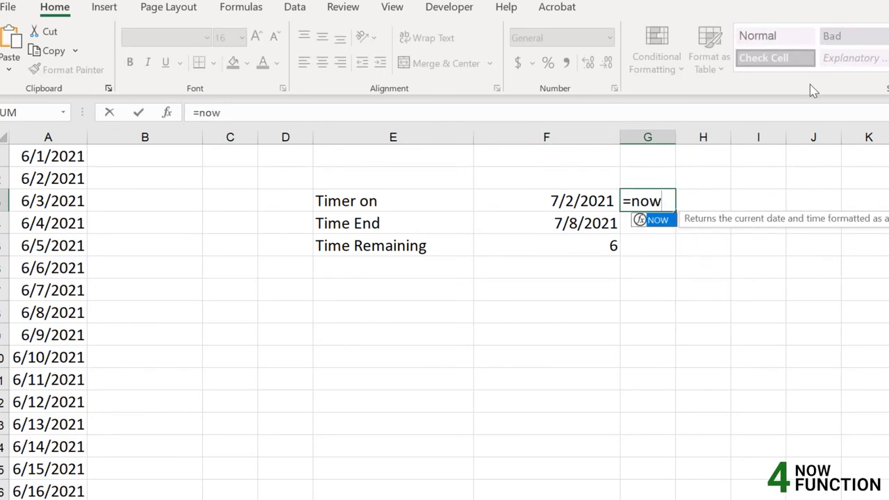
pyautogui.press('Tab')
pyautogui.write(')')
pyautogui.press('Return')
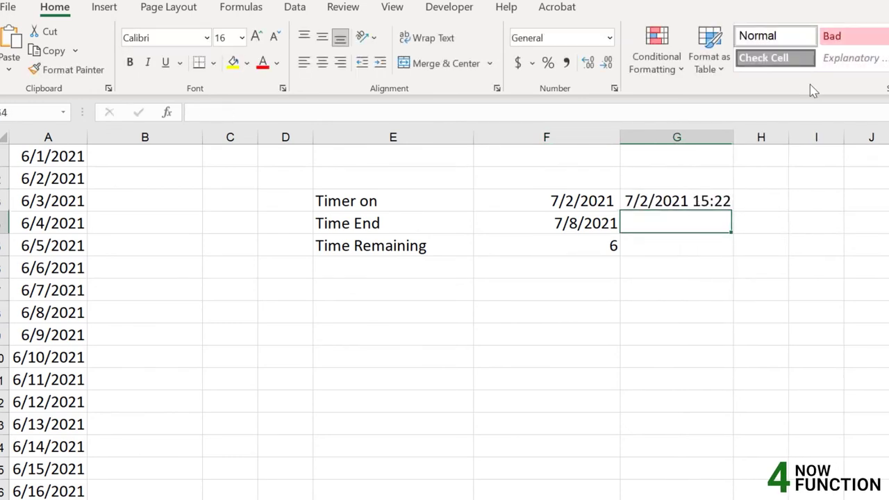
# - Widen column G slightly and format cell G3 with the Time category's *1:30:55 PM type
pyautogui.click(697, 264)
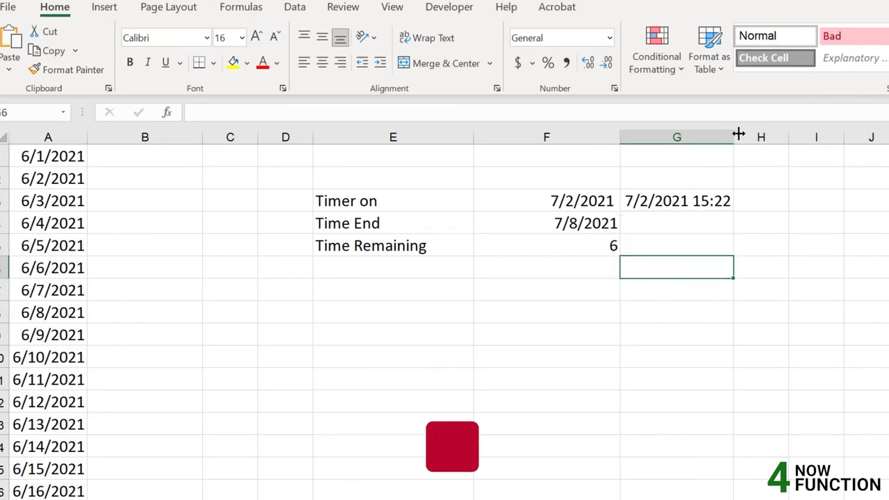
pyautogui.moveTo(737, 133); pyautogui.dragTo(743, 133)
pyautogui.click(709, 193)
pyautogui.rightClick(710, 201)
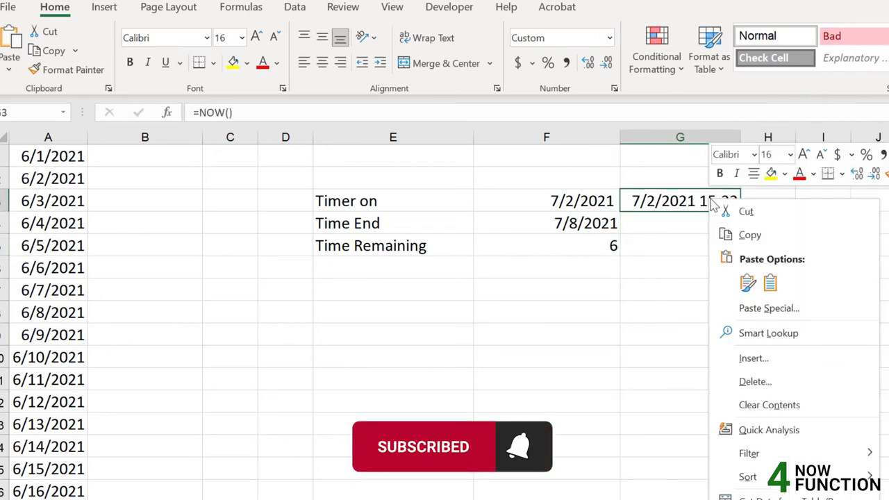
pyautogui.click(763, 499)
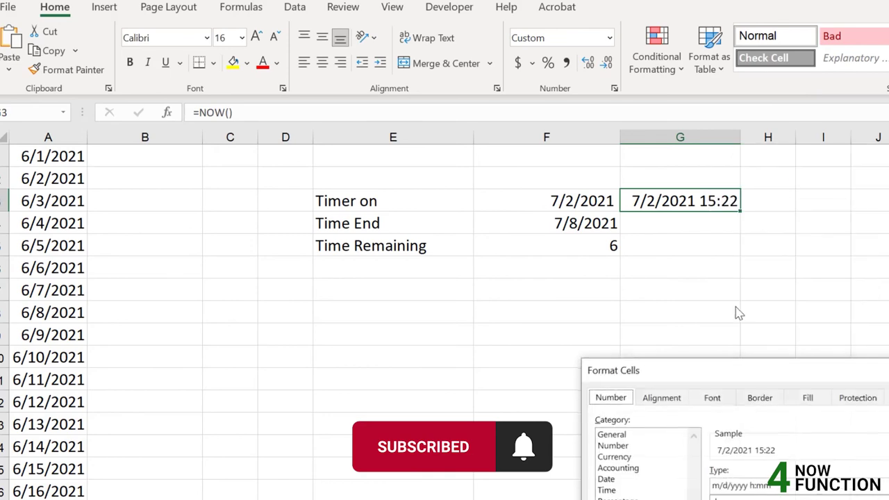
pyautogui.moveTo(768, 373); pyautogui.dragTo(722, 158)
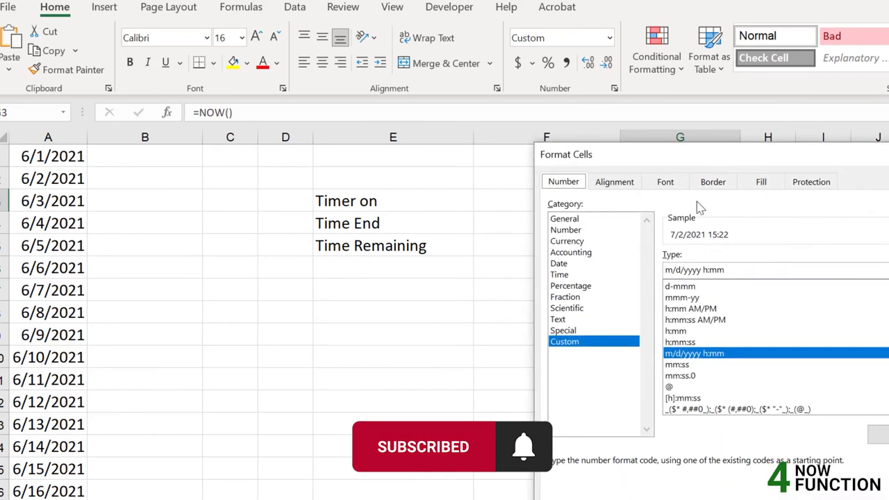
pyautogui.click(566, 264)
pyautogui.click(578, 275)
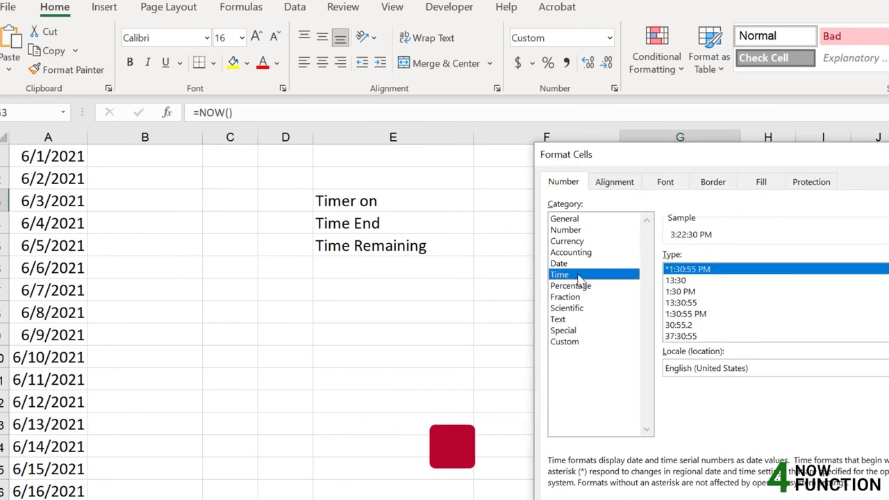
pyautogui.press('Return')
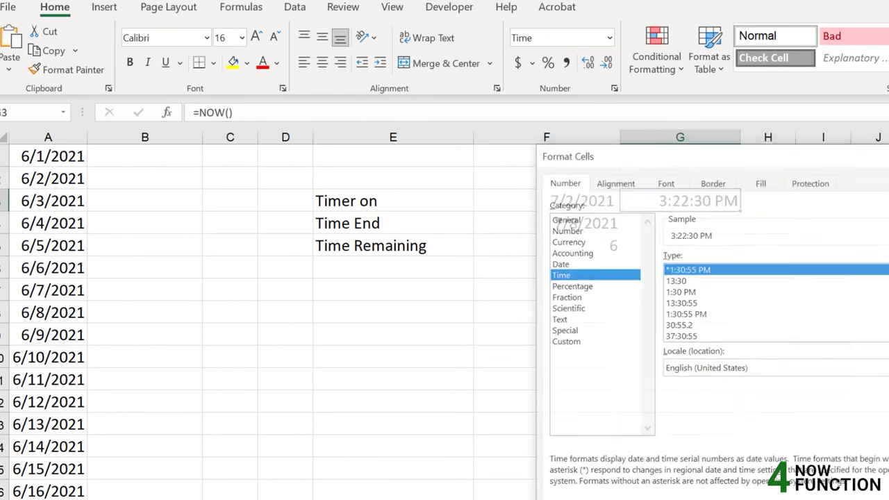
pyautogui.click(720, 223)
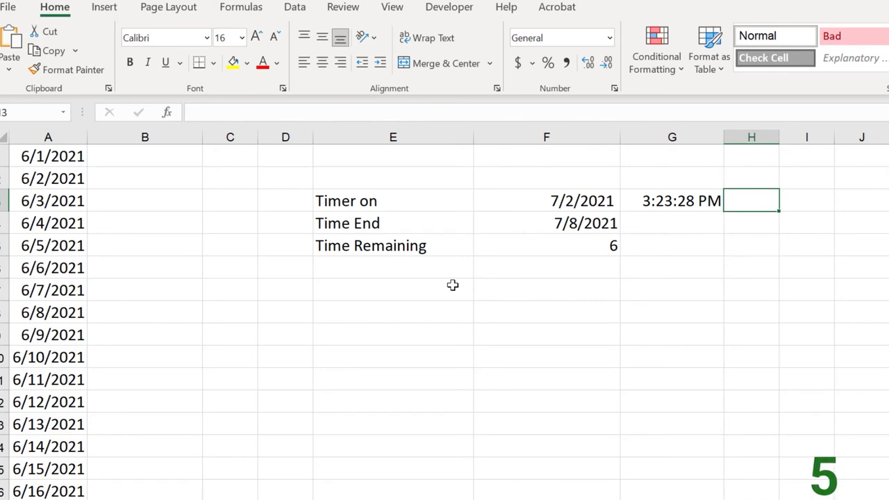
# - Widen column H and extract the hour from the current time in H3 with =HOUR(G3)
pyautogui.moveTo(783, 137); pyautogui.dragTo(799, 137)
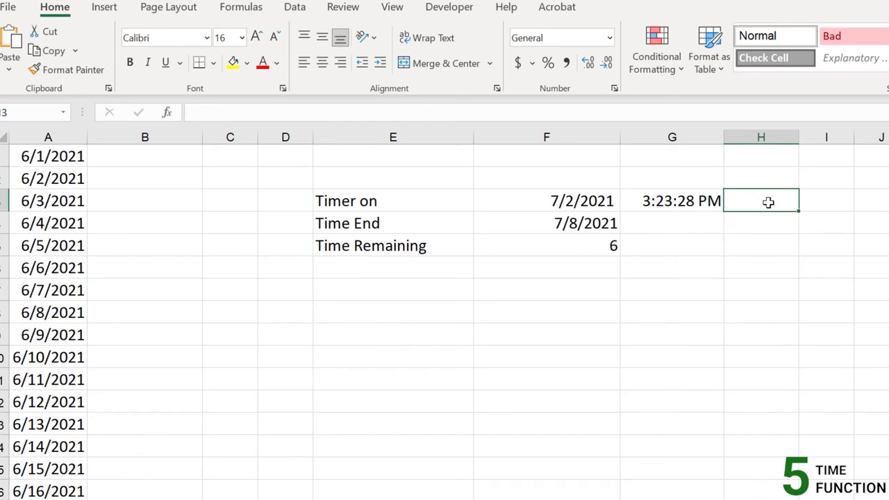
pyautogui.doubleClick(769, 202)
pyautogui.write('=')
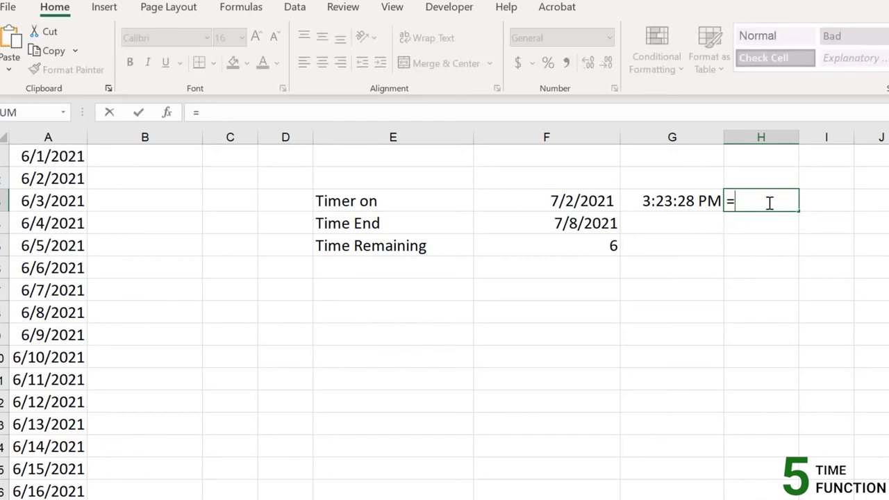
pyautogui.write('HOUR(')
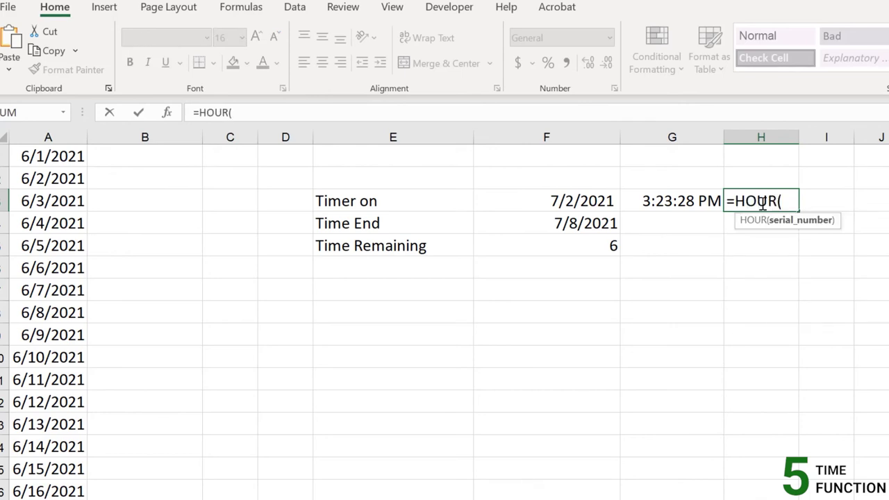
pyautogui.click(668, 194)
pyautogui.press('Return')
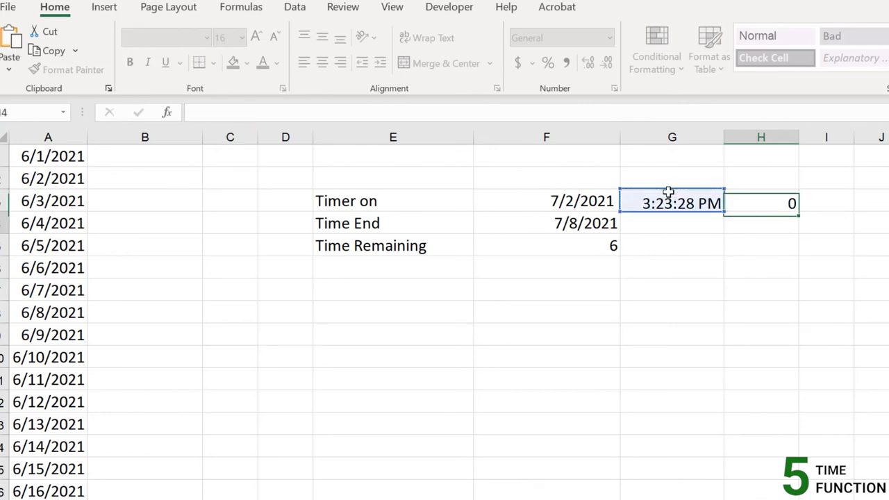
pyautogui.click(771, 201)
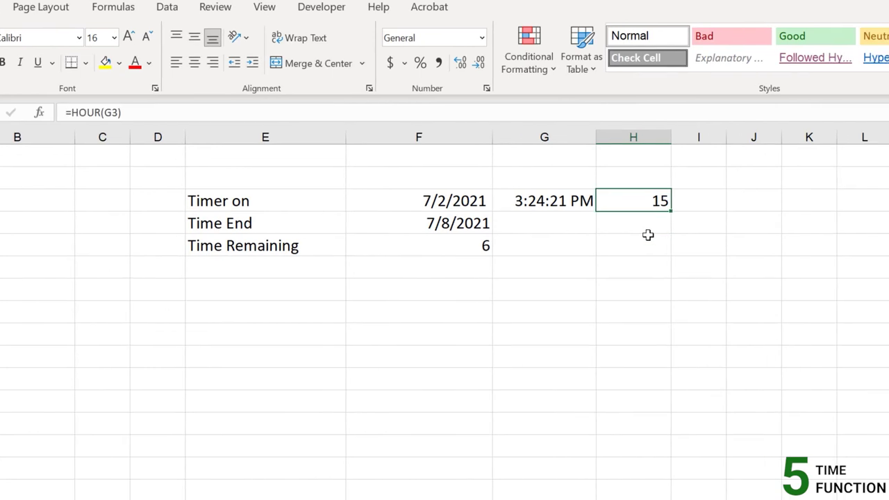
pyautogui.rightClick(649, 206)
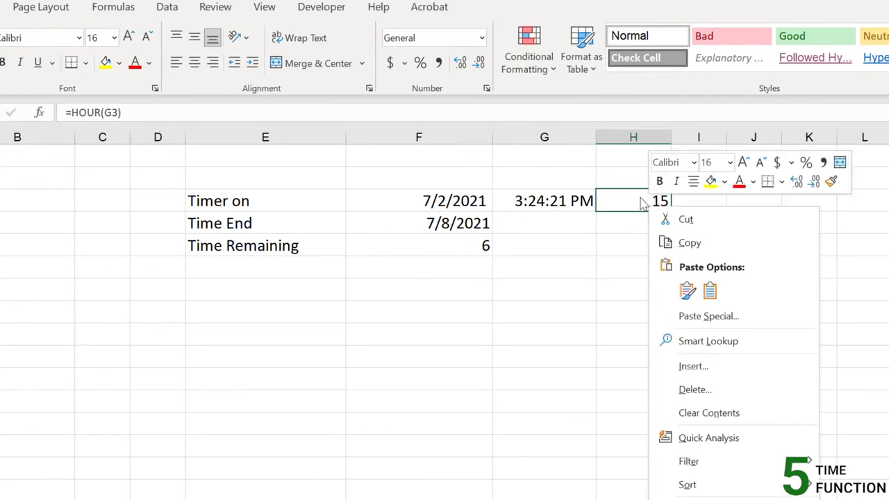
pyautogui.click(630, 195)
pyautogui.rightClick(638, 199)
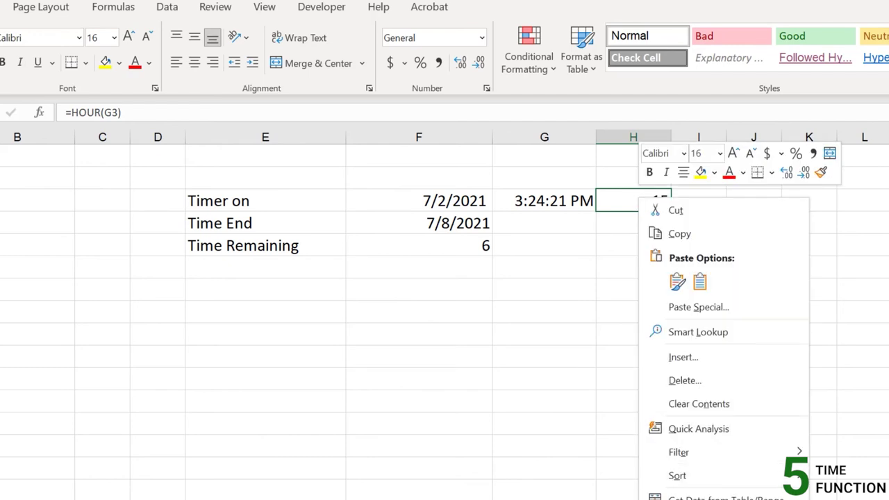
pyautogui.click(685, 499)
pyautogui.moveTo(676, 374); pyautogui.dragTo(670, 179)
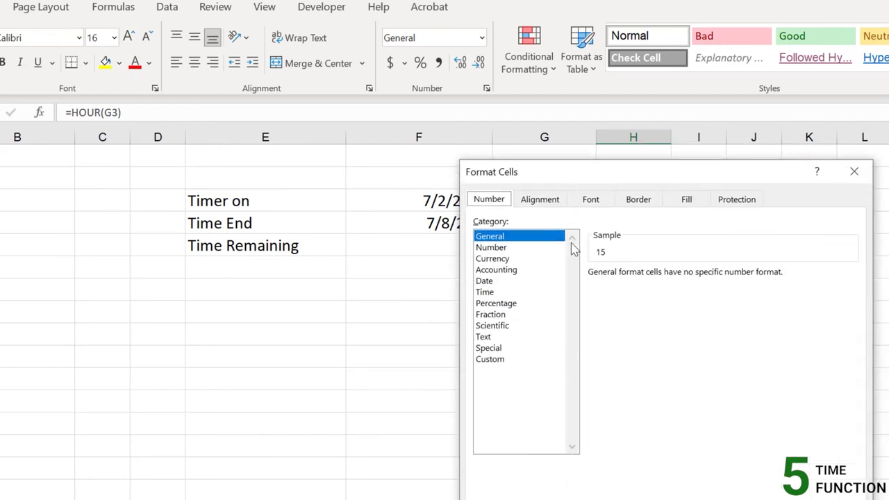
pyautogui.click(505, 294)
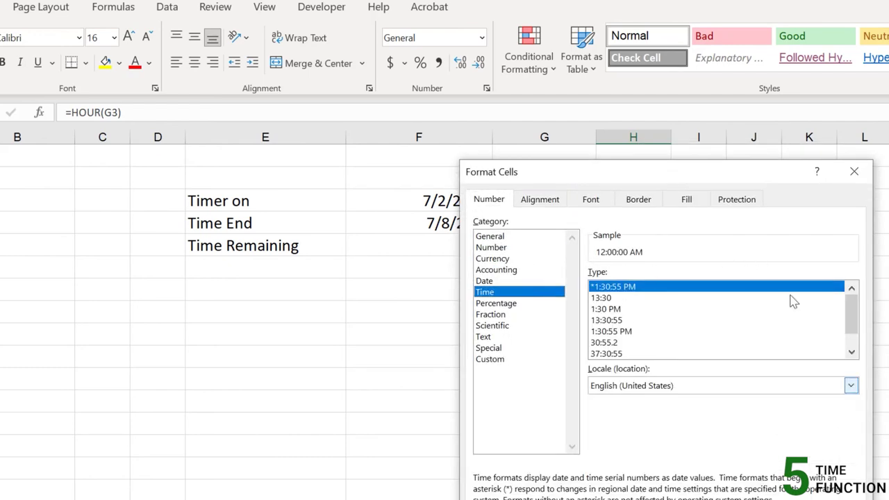
pyautogui.click(828, 498)
# - Extract the minutes from the time in G3 with a MINUTE formula in cell I3
pyautogui.click(702, 202)
pyautogui.doubleClick(702, 201)
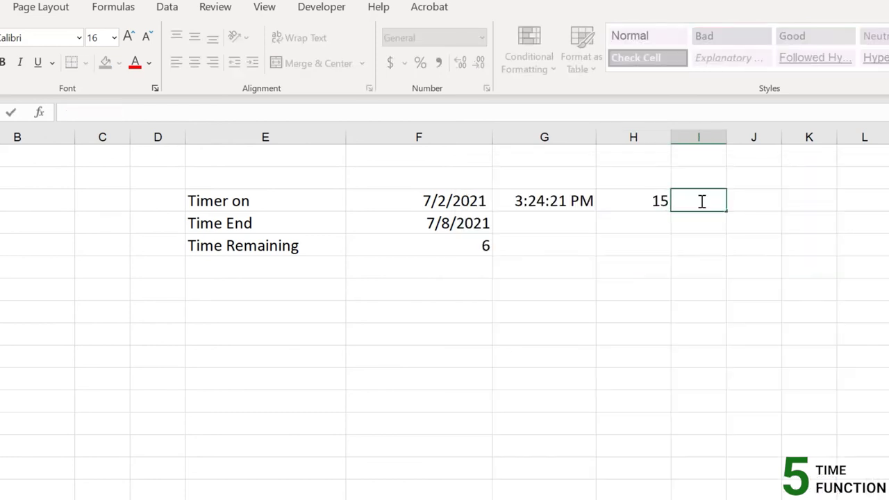
pyautogui.write('=MINUTE(')
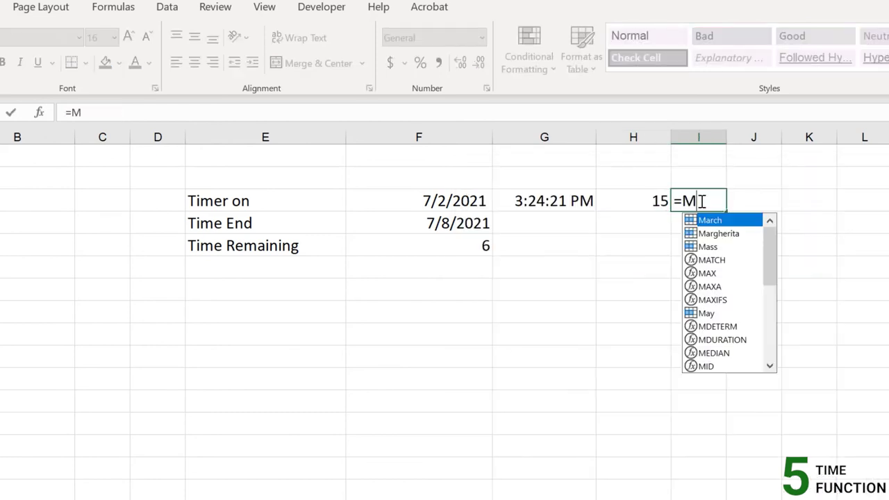
pyautogui.click(552, 202)
pyautogui.hotkey('ctrl', 'Return')
pyautogui.press('Return')
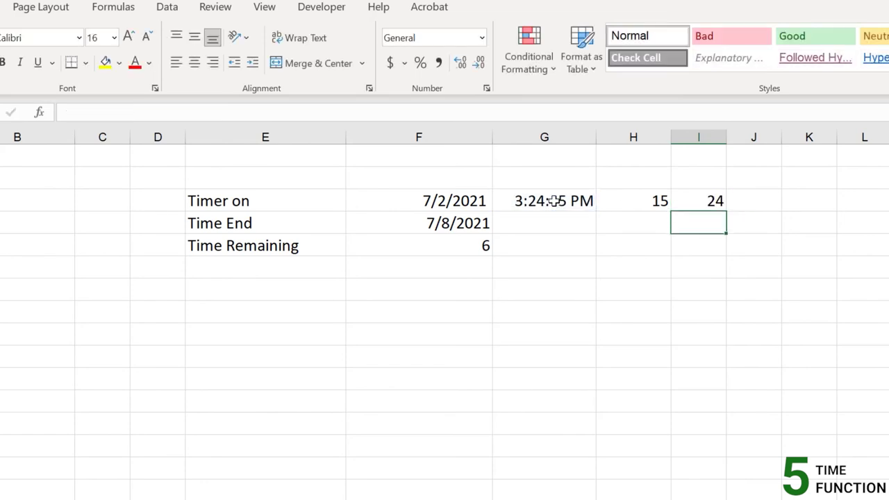
# - Extract the seconds from the time in G3 with =SECOND(G3) in cell J3
pyautogui.click(757, 201)
pyautogui.doubleClick(757, 200)
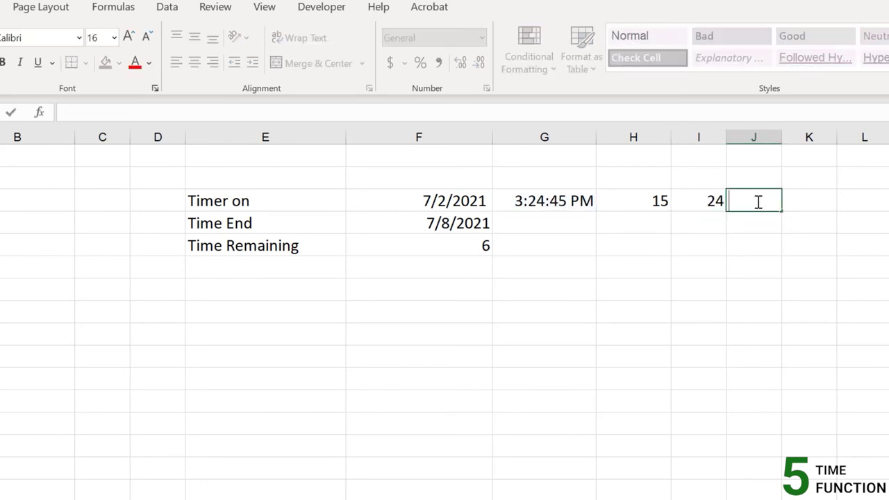
pyautogui.write('=SECOND(')
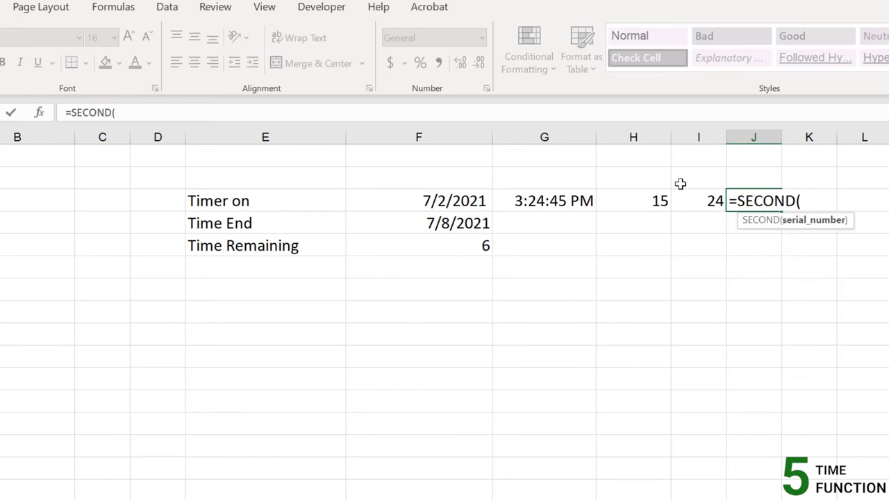
pyautogui.click(546, 202)
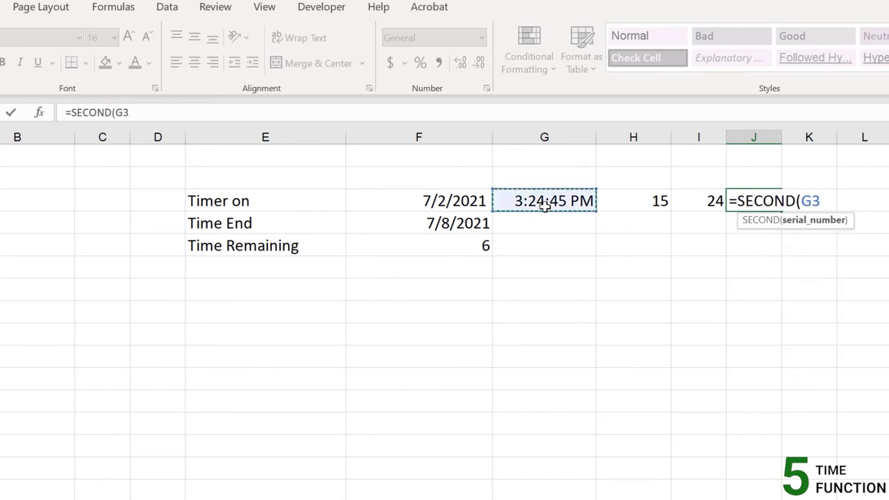
pyautogui.write(')')
pyautogui.press('Return')
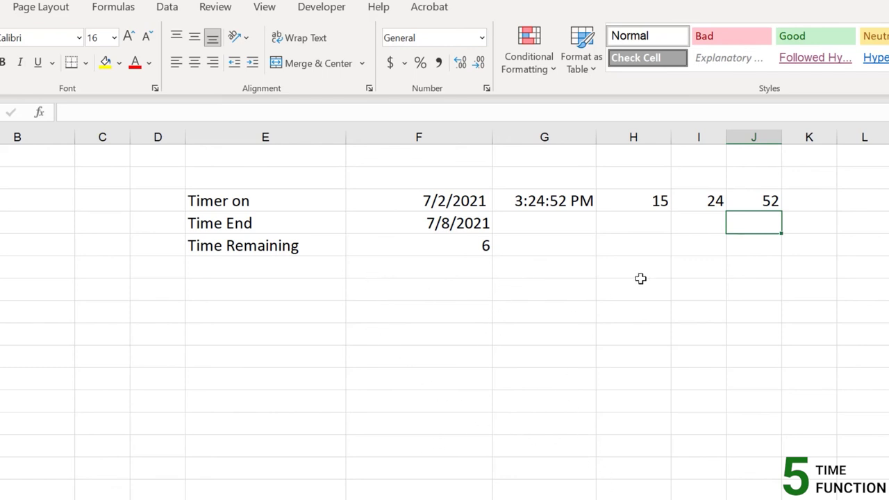
# - Clear the extracted hour, minute and second formulas from cells H3 to J3
pyautogui.click(12, 143)
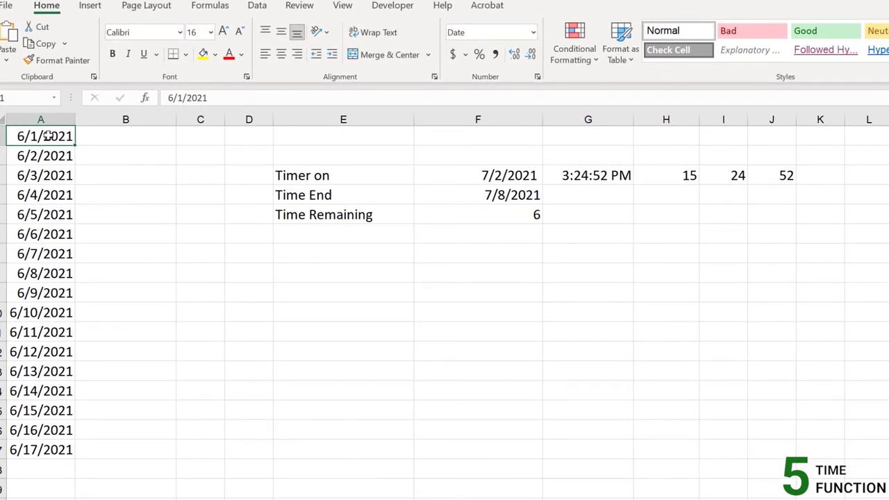
pyautogui.moveTo(679, 176); pyautogui.dragTo(766, 179)
pyautogui.press('Delete')
pyautogui.doubleClick(672, 180)
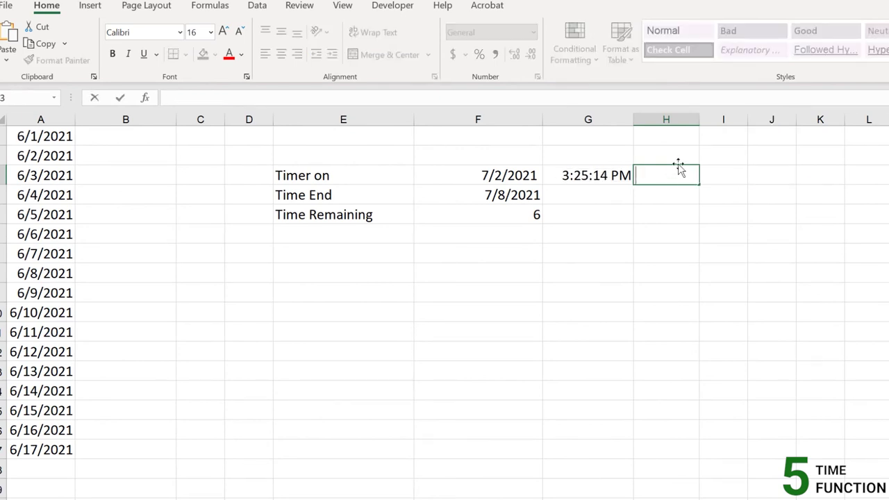
# - Begin a TIME formula in cell G4, beside the Time End date, with HOUR(G3)+2 as its hour argument
pyautogui.click(580, 195)
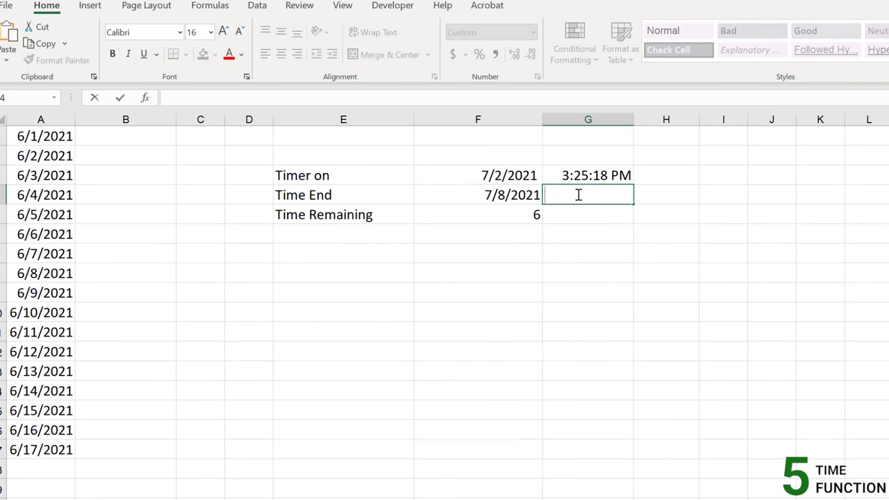
pyautogui.write('=TIME(')
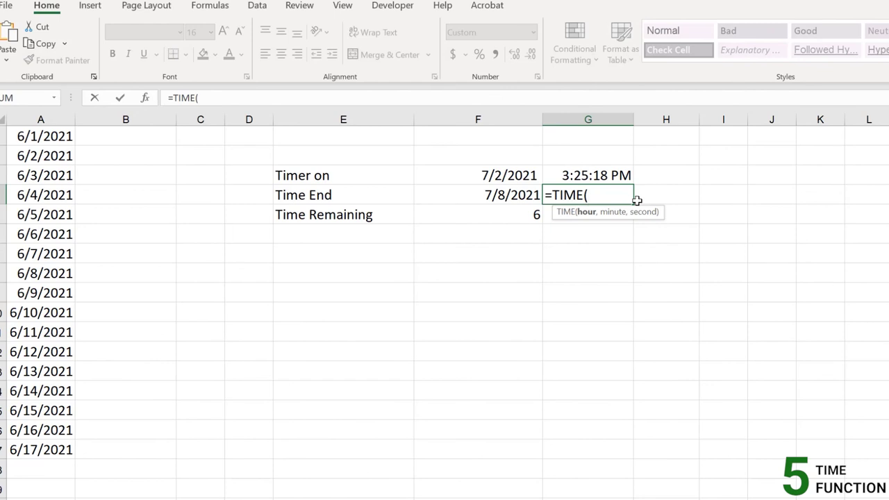
pyautogui.write('HOUR(')
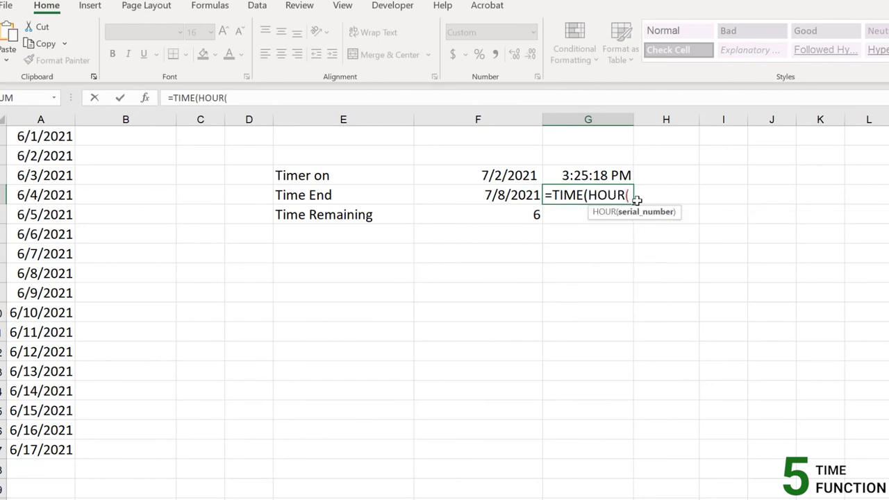
pyautogui.click(616, 176)
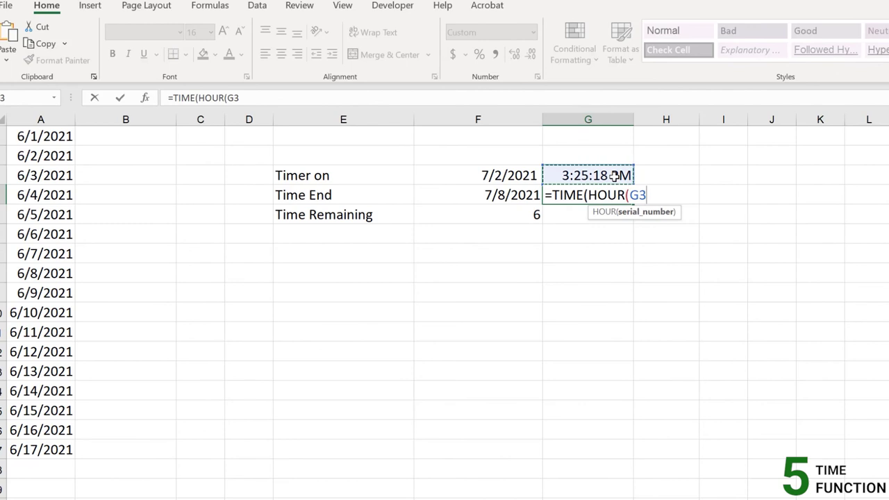
pyautogui.write(')')
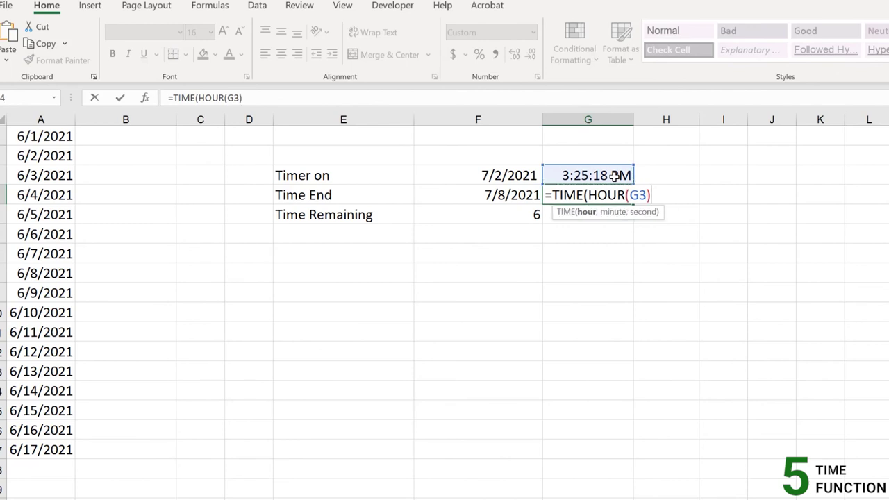
pyautogui.write('+2,')
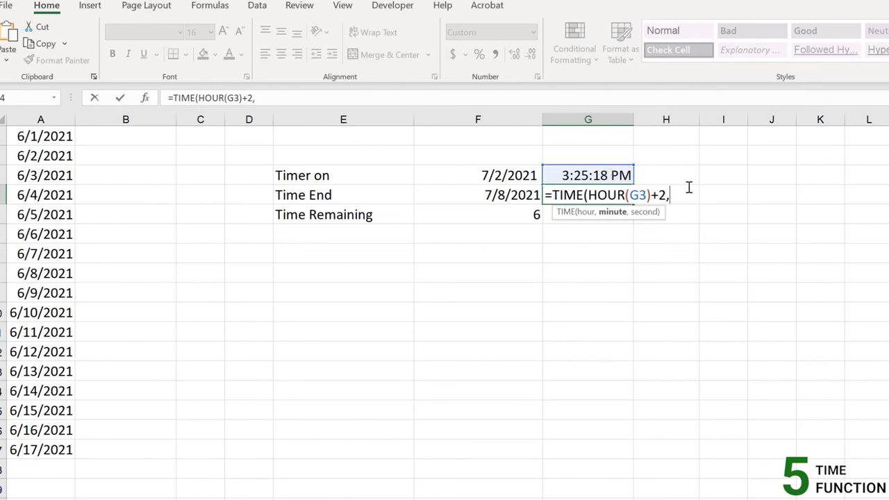
# - Add MINUTE(G3)-25 as the minute argument of the TIME formula in G4
pyautogui.write('MIN')
pyautogui.press('Down')
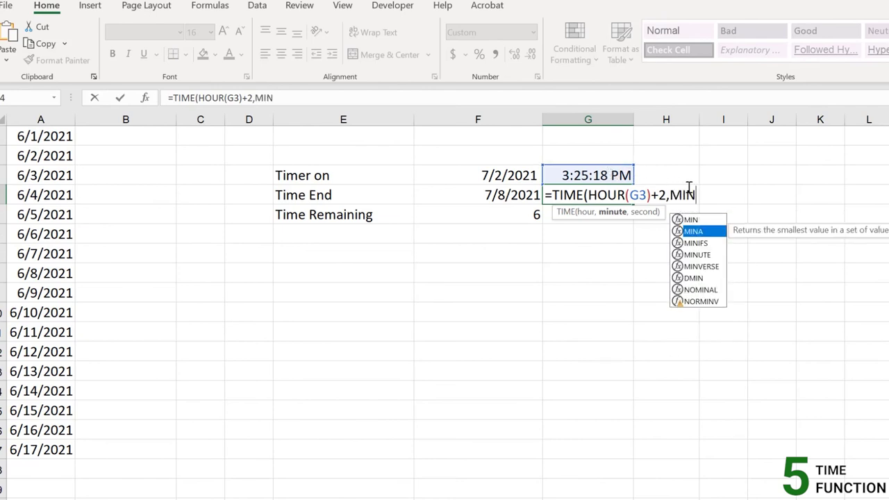
pyautogui.press('Down')
pyautogui.press('Down')
pyautogui.press('Tab')
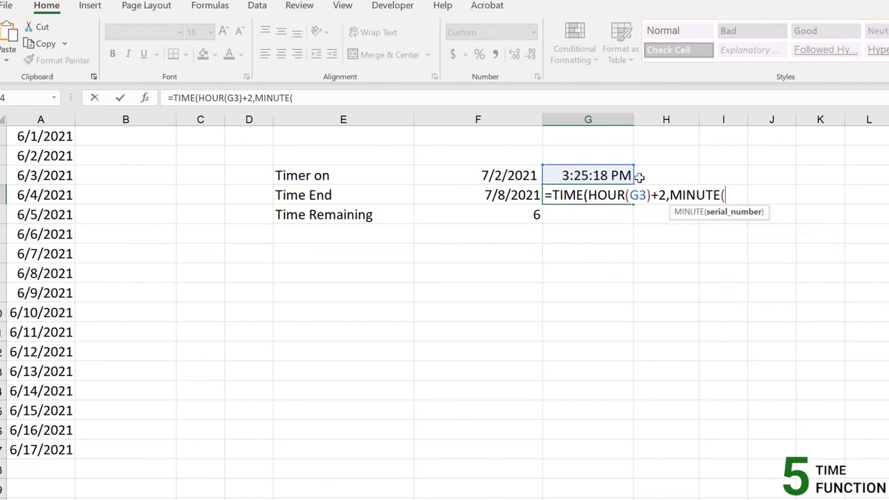
pyautogui.click(615, 175)
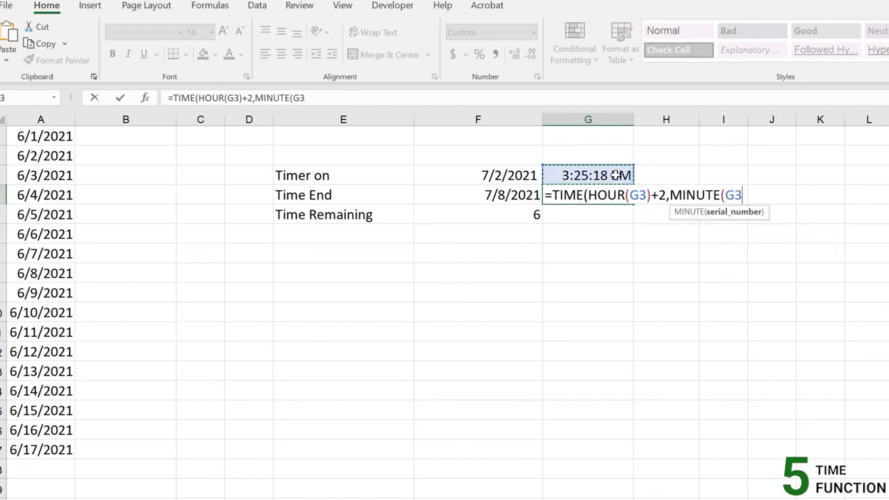
pyautogui.write(')')
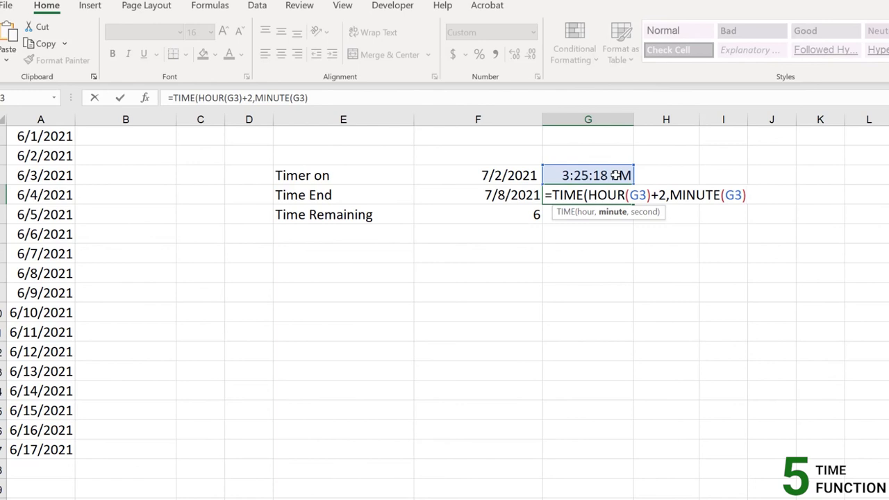
pyautogui.write('-25,')
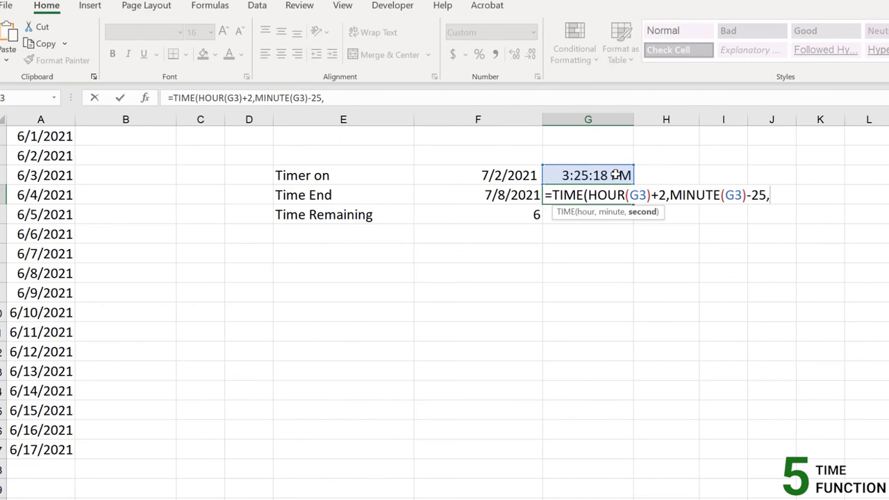
# - Complete the TIME formula in G4 with SECOND(G3)-18 as the second argument and enter it
pyautogui.write('SECOND(')
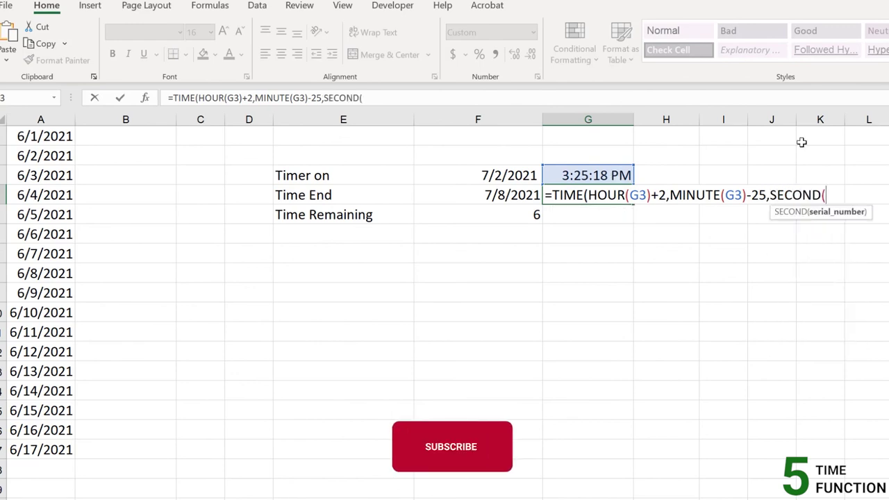
pyautogui.click(612, 173)
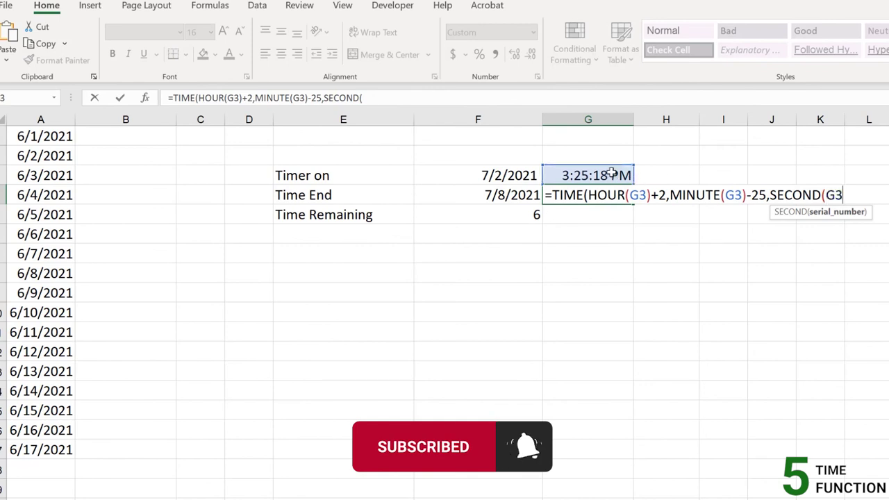
pyautogui.write(')-18')
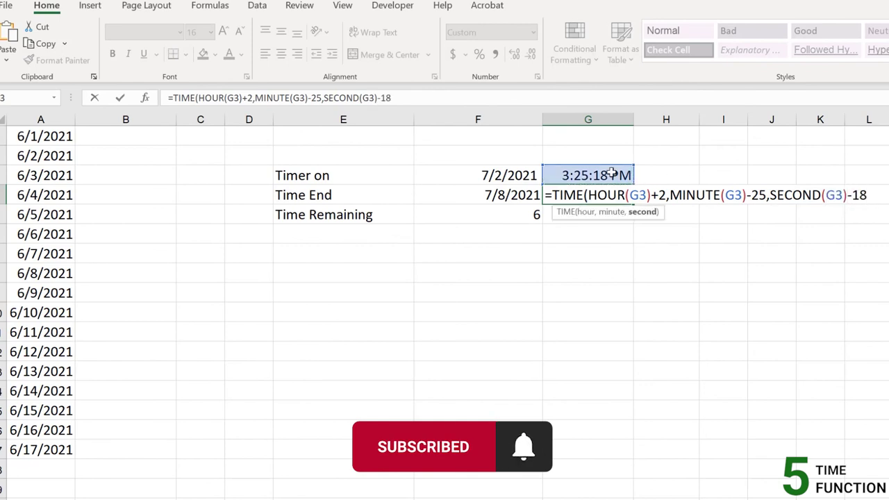
pyautogui.write(')')
pyautogui.press('Return')
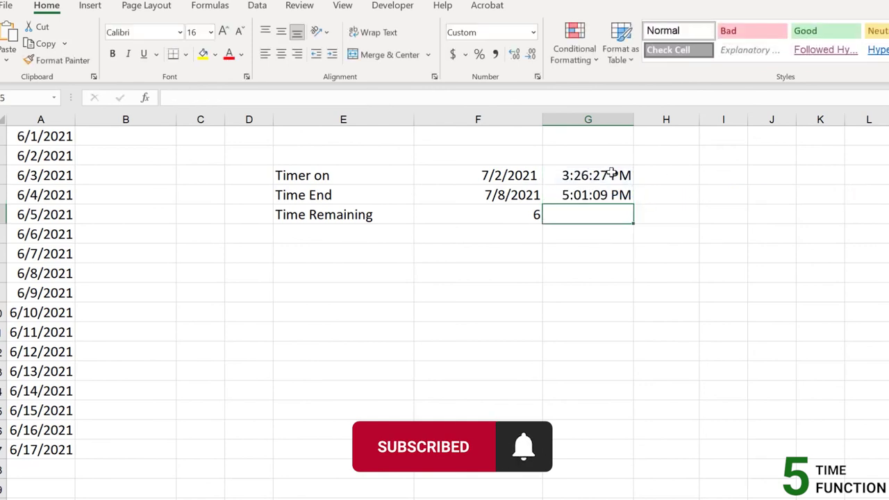
# - Reopen the TIME formula in G4 to examine its hour, minute and second arguments, and re-enter it as is
pyautogui.click(601, 193)
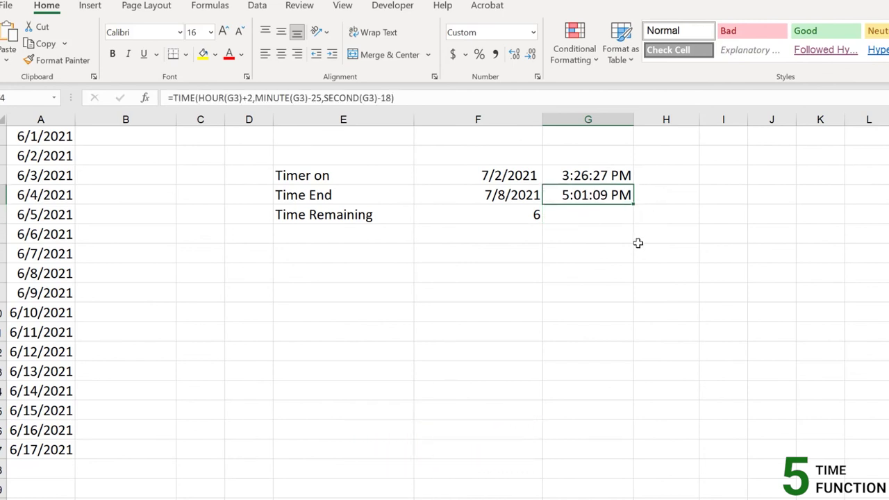
pyautogui.doubleClick(584, 198)
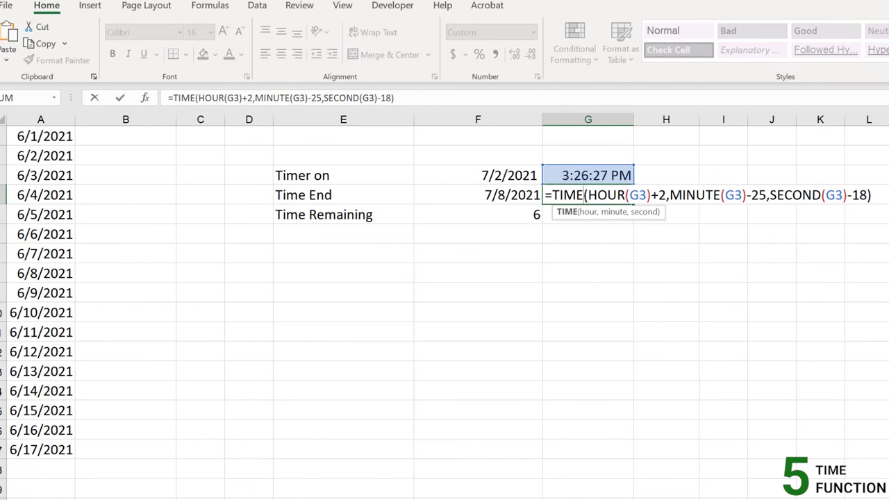
pyautogui.click(880, 195)
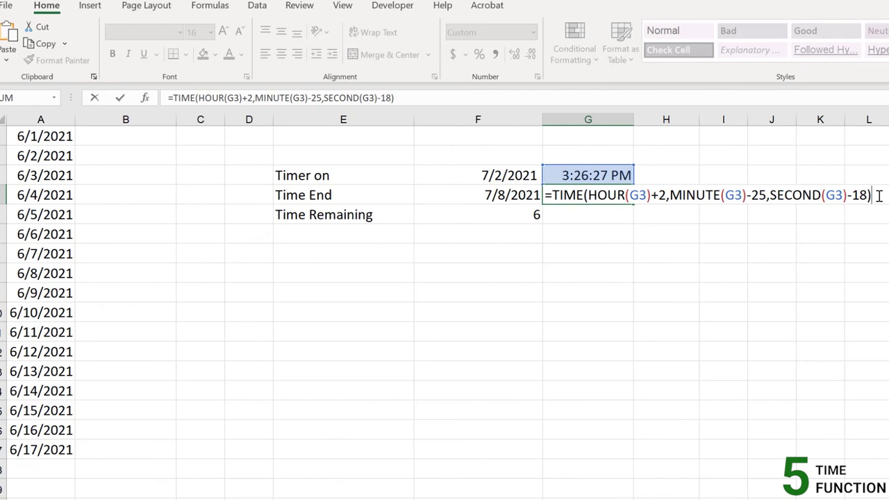
pyautogui.press('Return')
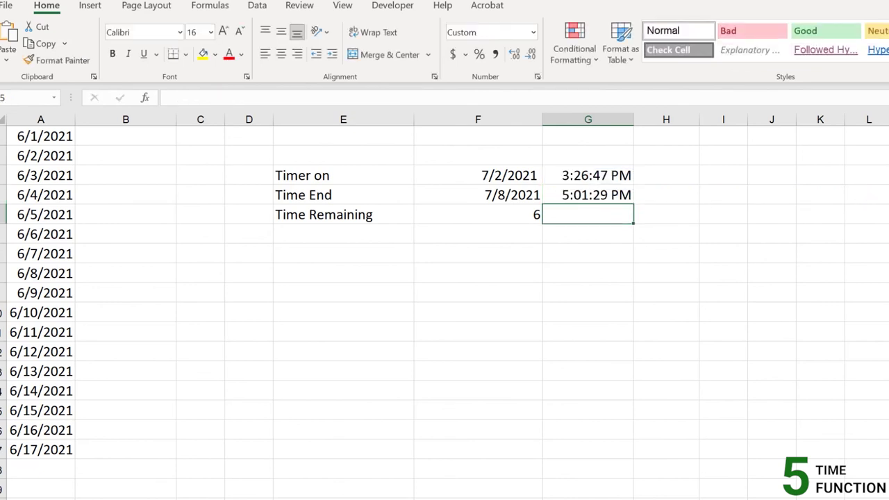